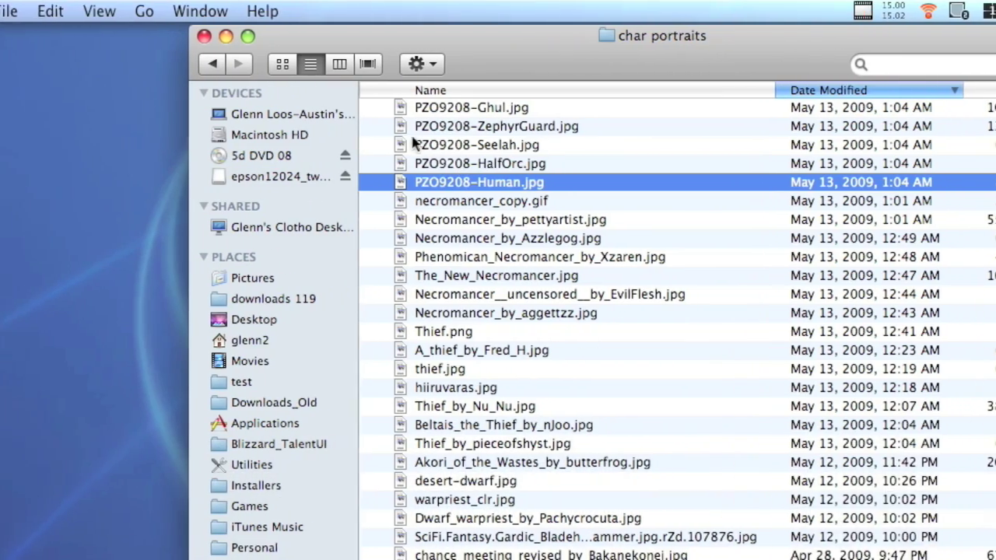
# Open PZO9208-ZephyrGuard.jpg from the char portraits folder in Photoshop.
pyautogui.click(336, 127)
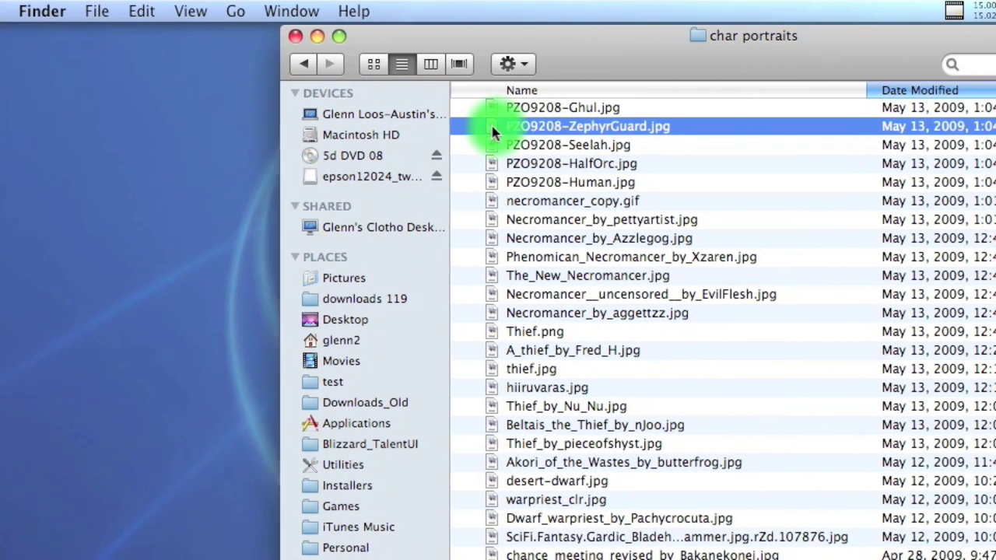
pyautogui.moveTo(504, 176); pyautogui.dragTo(504, 176)
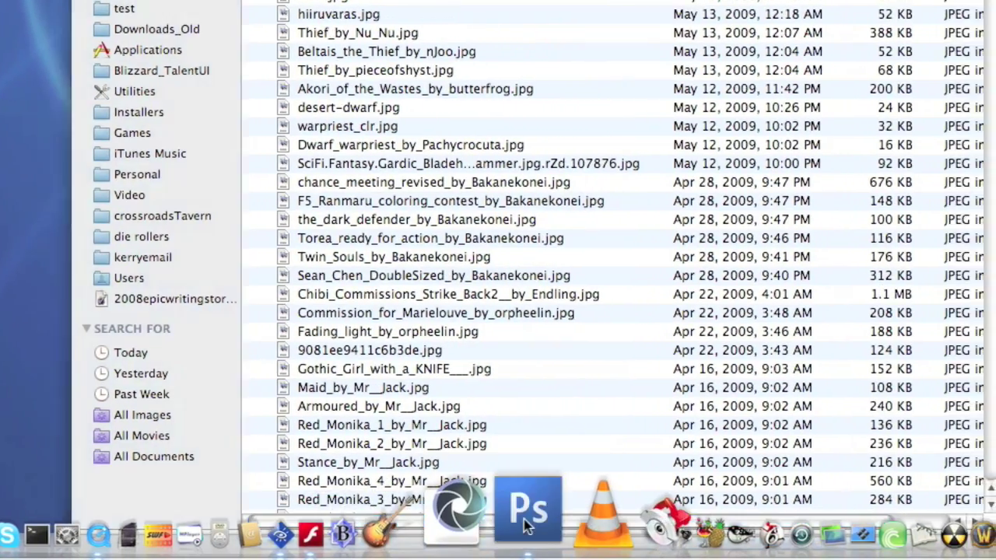
pyautogui.click(526, 514)
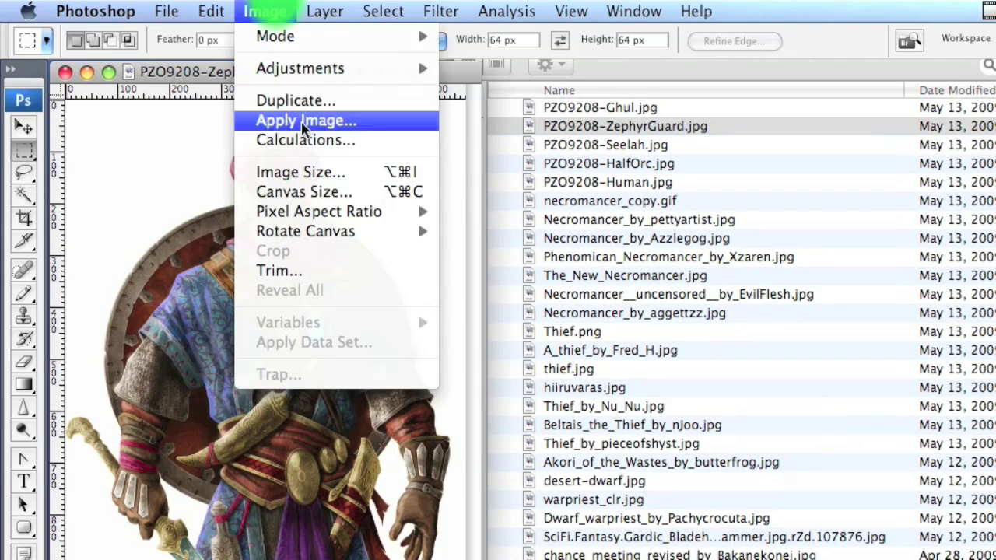
# Enlarge the image canvas to 1500 pixels wide and 1800 pixels high, keeping the centre anchor.
pyautogui.click(313, 193)
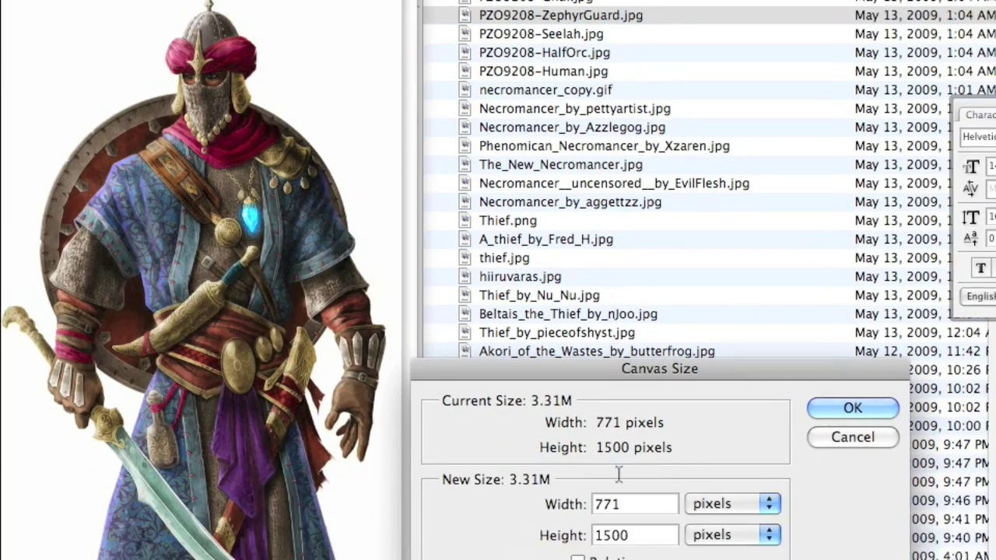
pyautogui.doubleClick(547, 503)
pyautogui.press('BackSpace')
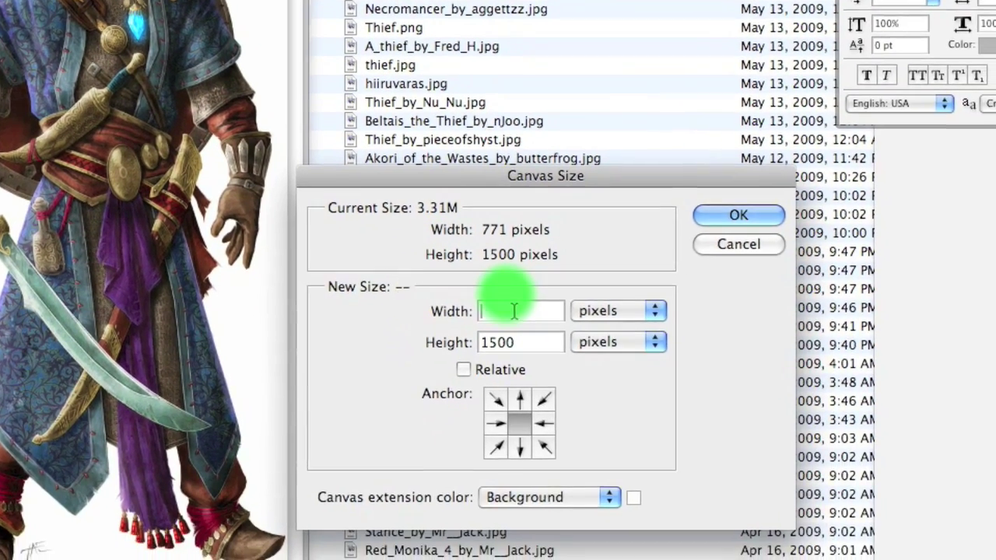
pyautogui.write('1500')
pyautogui.press('Tab')
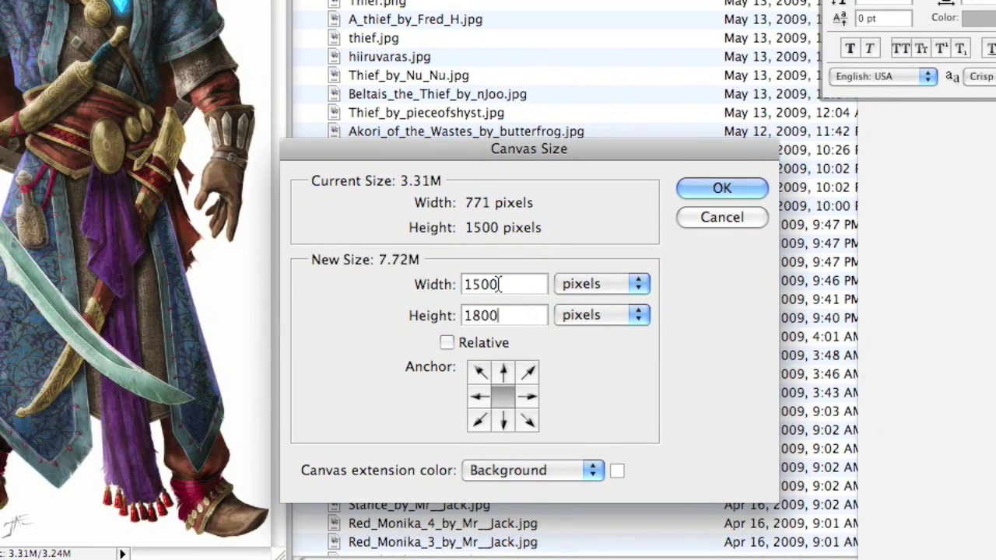
pyautogui.write('1800')
pyautogui.press('Return')
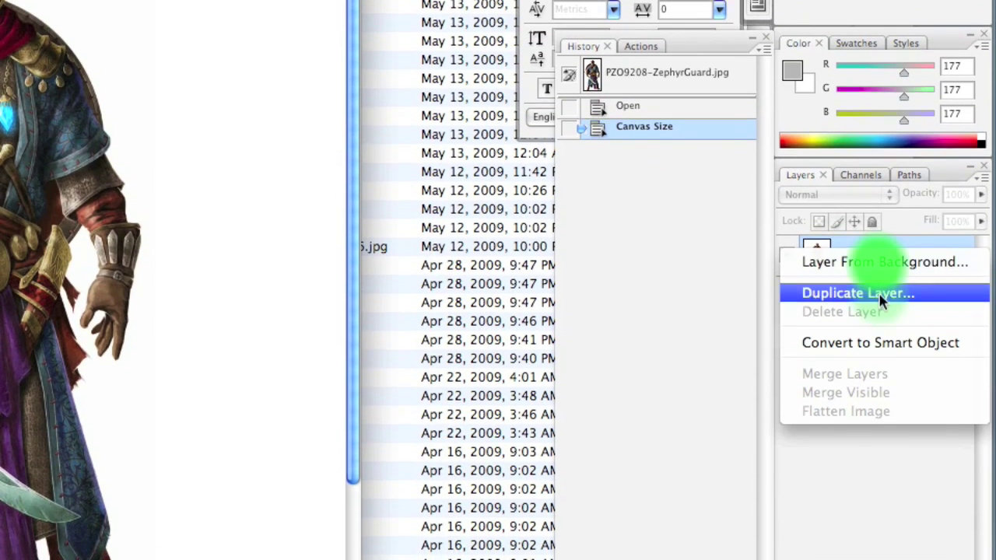
# Duplicate the Background layer, and clear and hide the original Background beneath the copy.
pyautogui.click(882, 308)
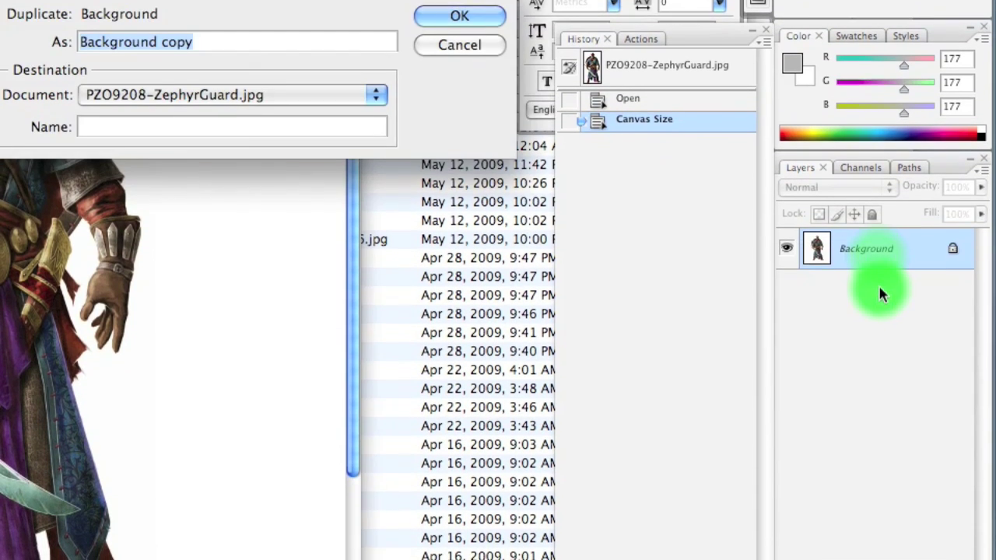
pyautogui.press('Return')
pyautogui.click(868, 293)
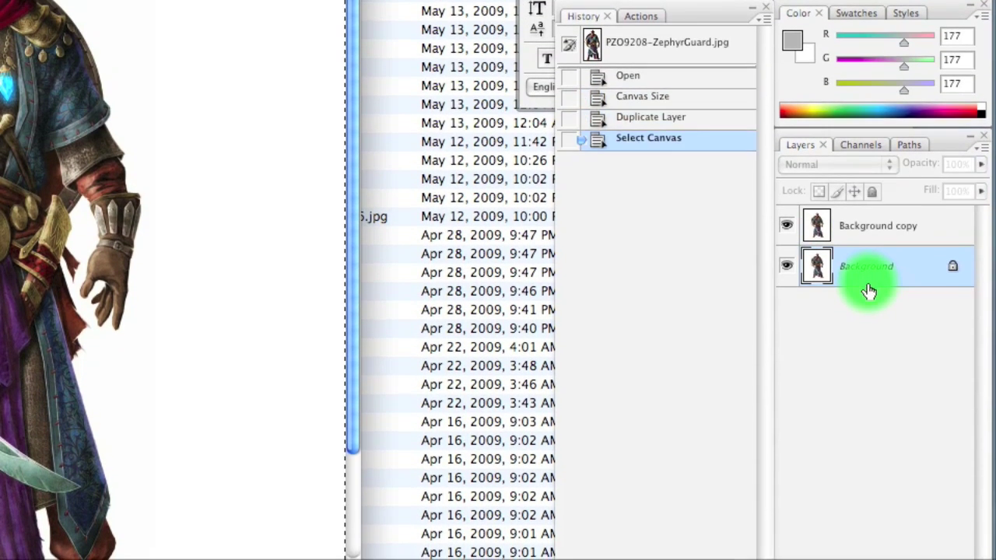
pyautogui.click(787, 266)
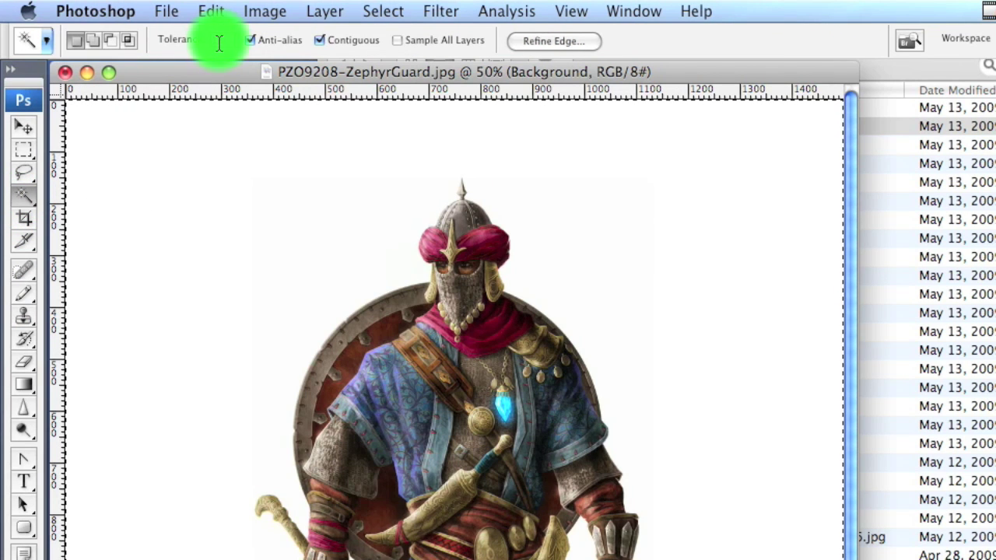
# Remove the white area around the guard on the Background copy layer with the Magic Wand, and deselect.
pyautogui.press('Delete')
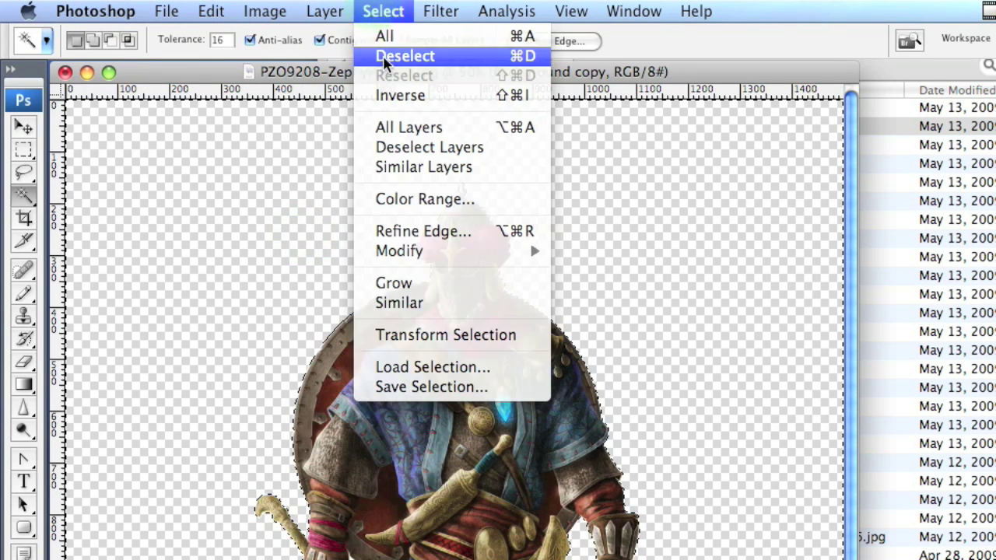
pyautogui.click(385, 58)
pyautogui.scroll(-5, 436, 194)
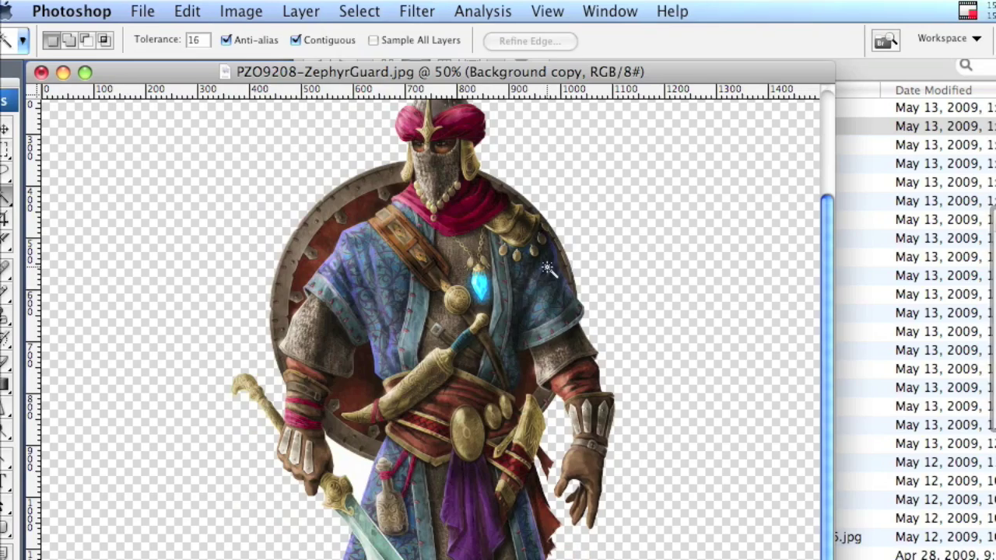
pyautogui.scroll(3, 549, 269)
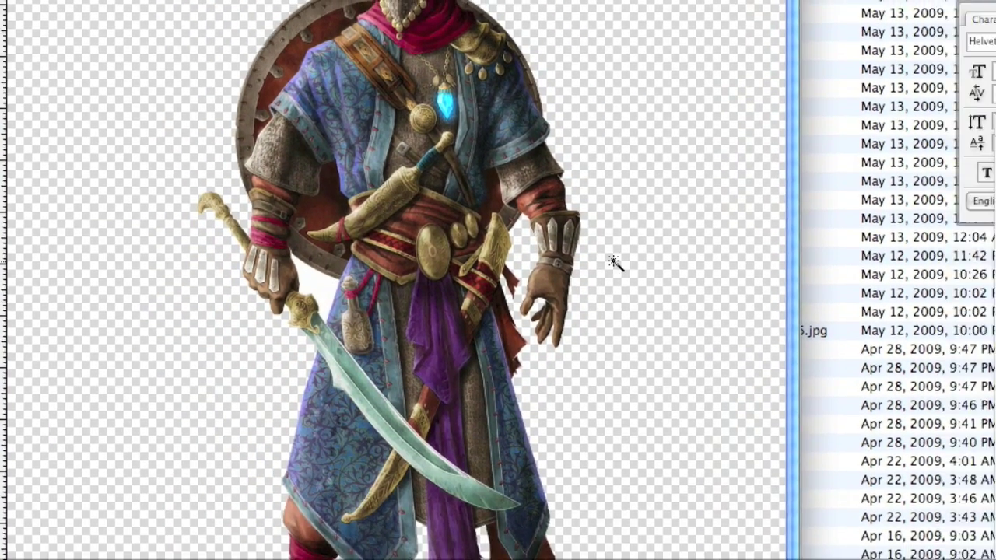
pyautogui.scroll(3, 562, 252)
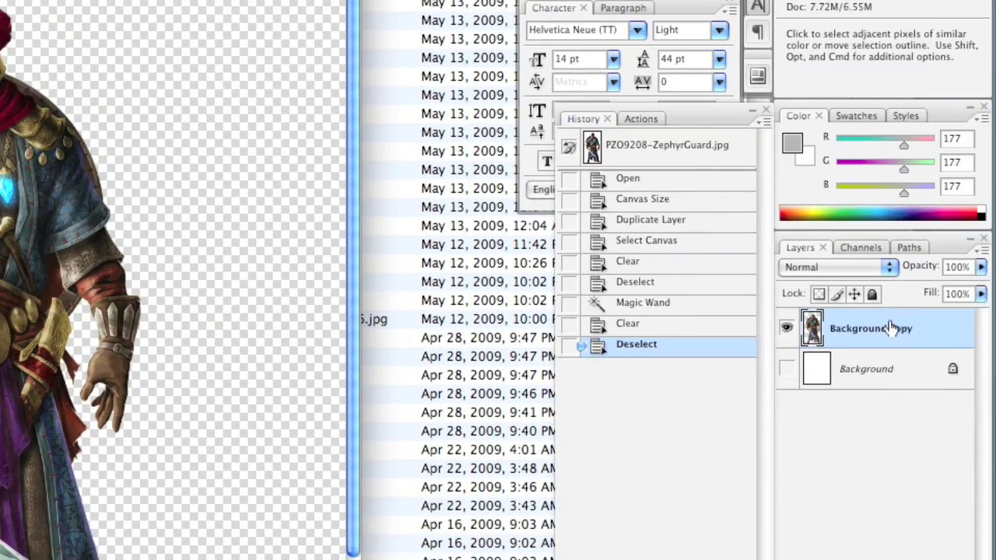
# Duplicate the cut-out Background copy layer within the same document, keeping the suggested name.
pyautogui.rightClick(899, 322)
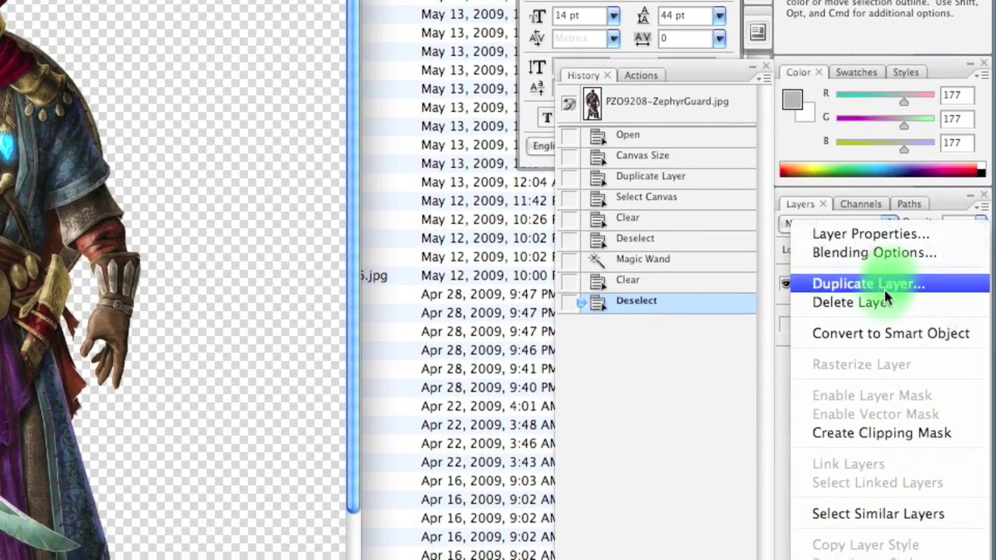
pyautogui.click(884, 305)
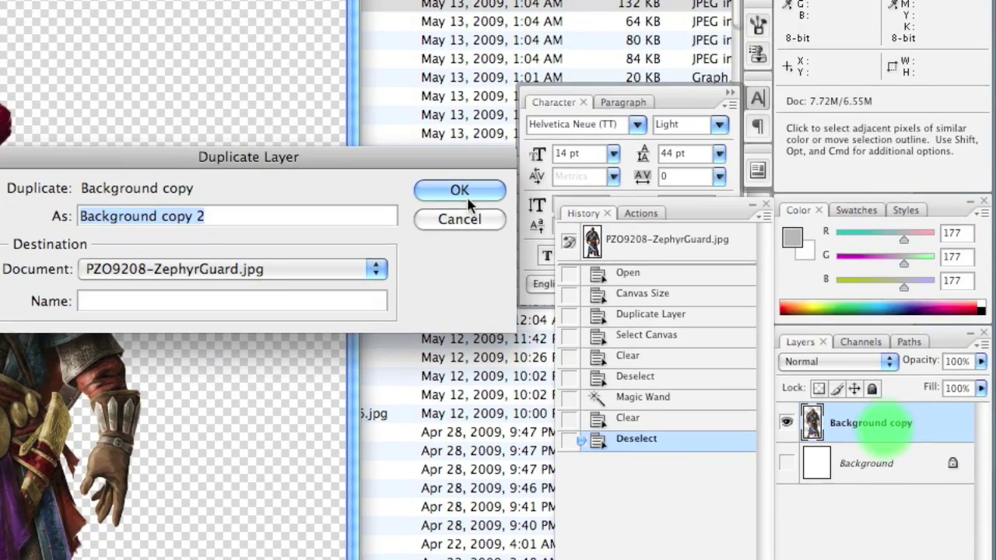
pyautogui.press('Return')
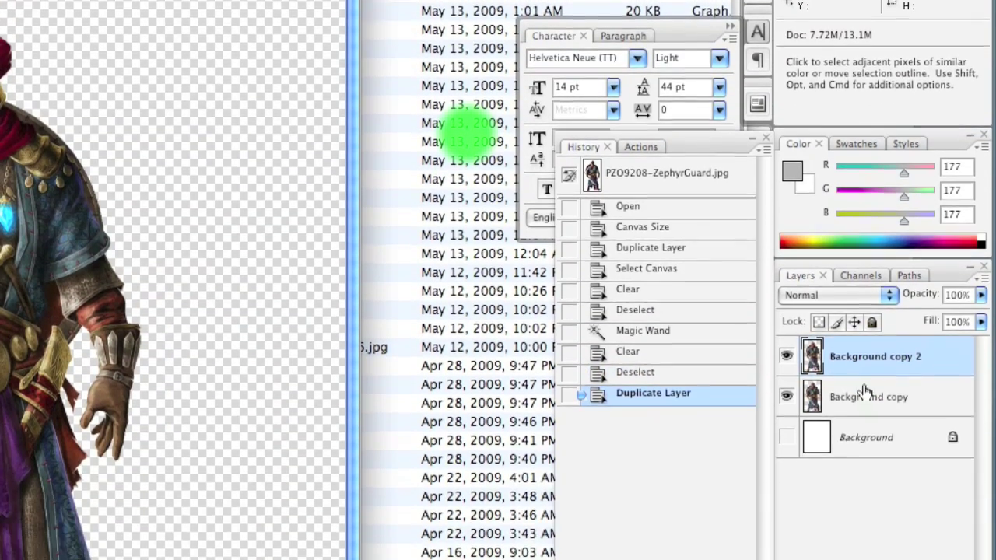
# Load the guard's outline as a selection on the lower cut-out layer and expand it by 25 pixels.
pyautogui.click(864, 488)
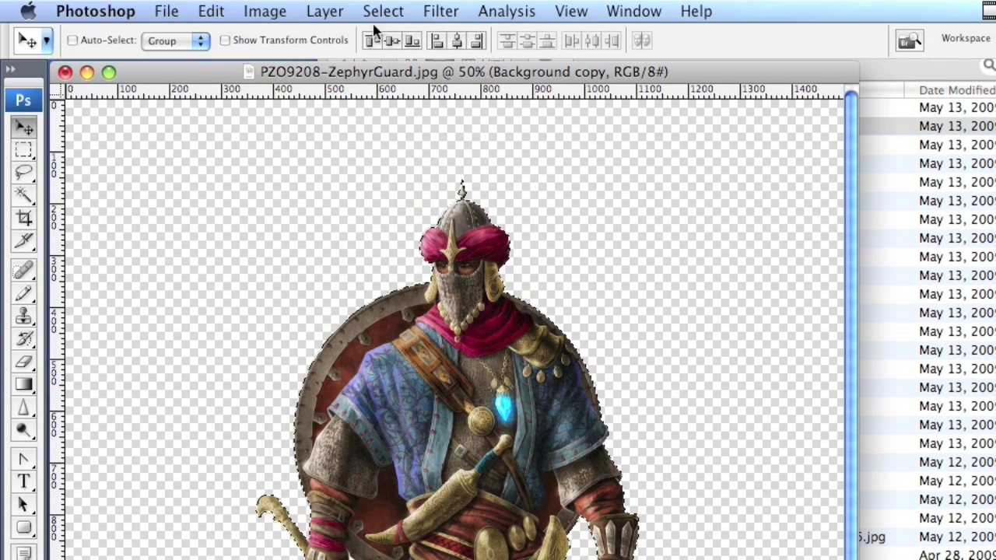
pyautogui.click(384, 10)
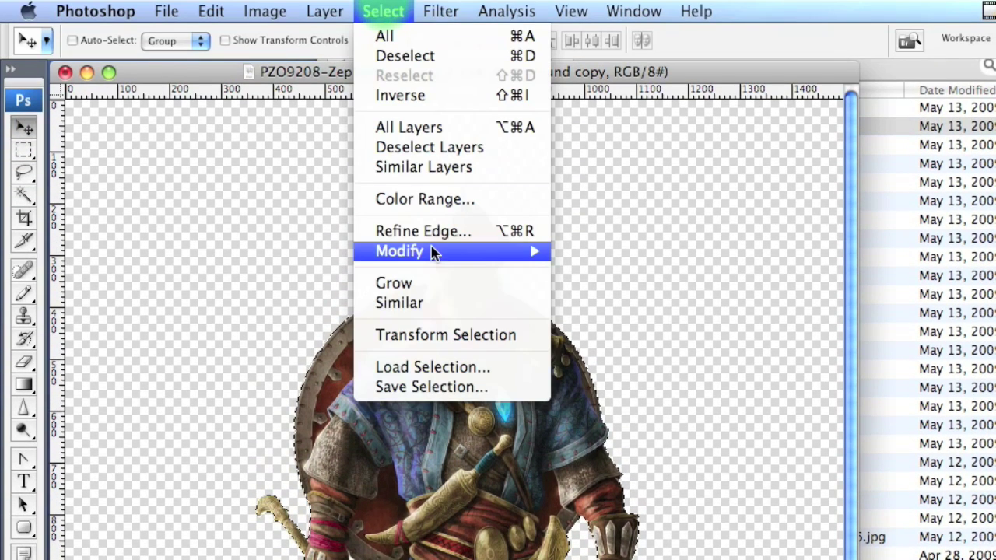
pyautogui.moveTo(433, 256)
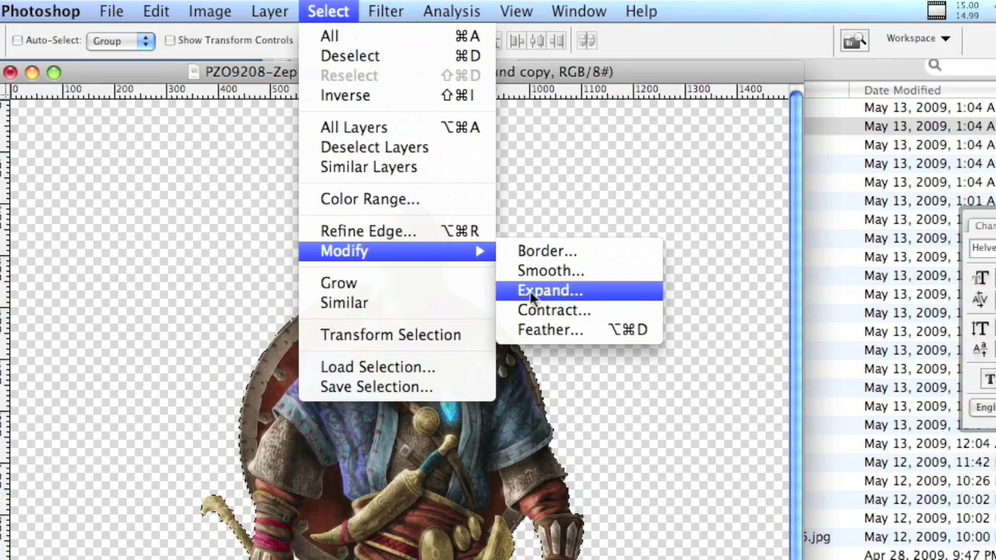
pyautogui.click(605, 290)
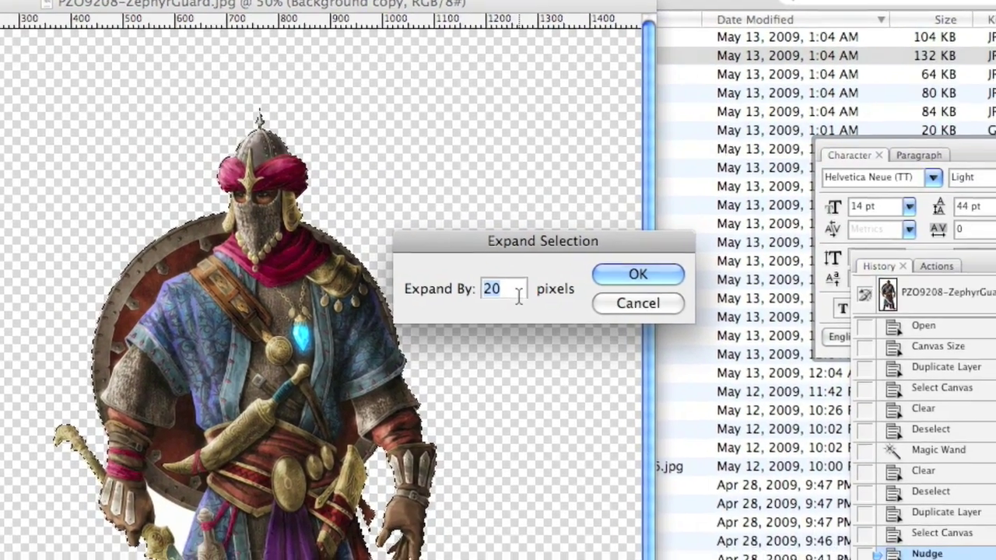
pyautogui.write('25')
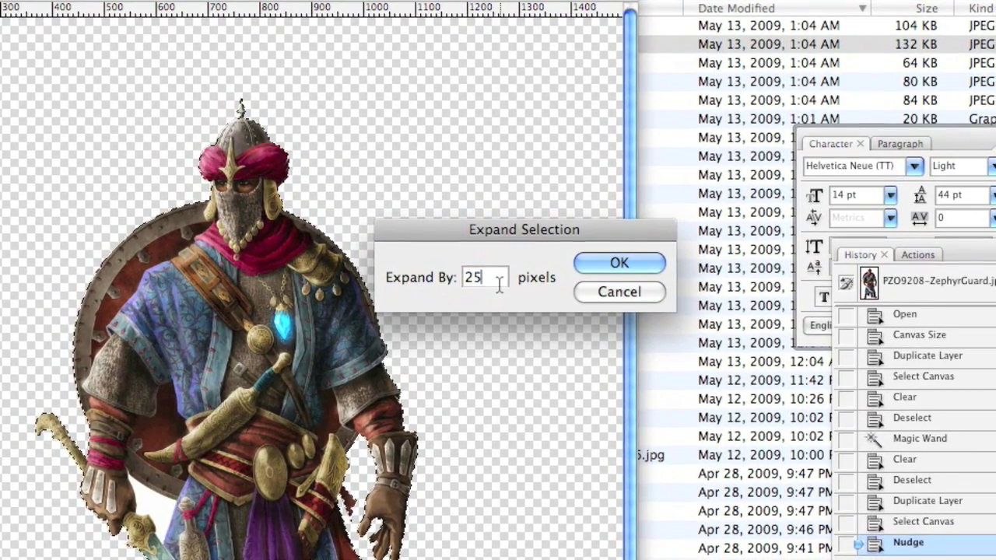
pyautogui.press('Return')
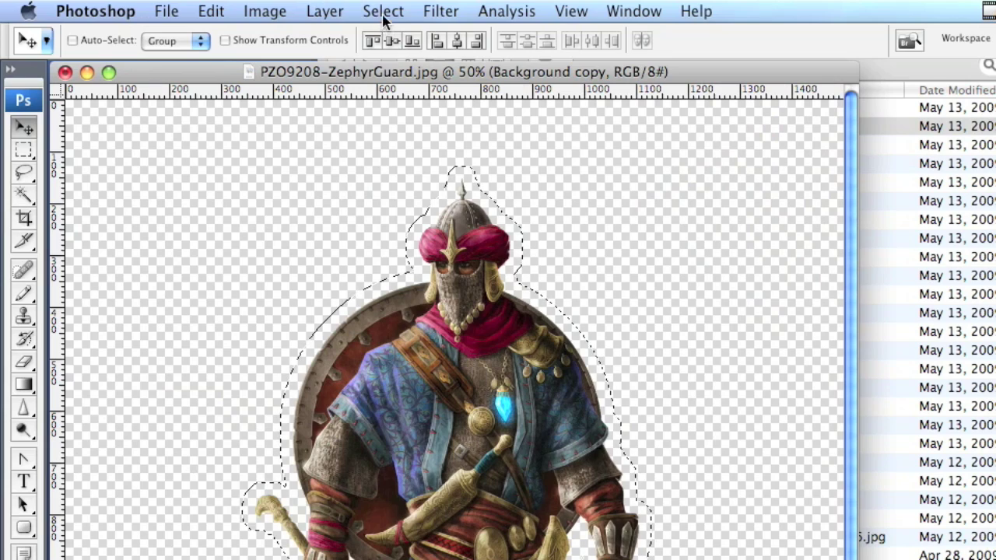
# Fill the expanded selection on the lower cut-out layer with white in Normal mode at 100% opacity, and deselect.
pyautogui.click(210, 11)
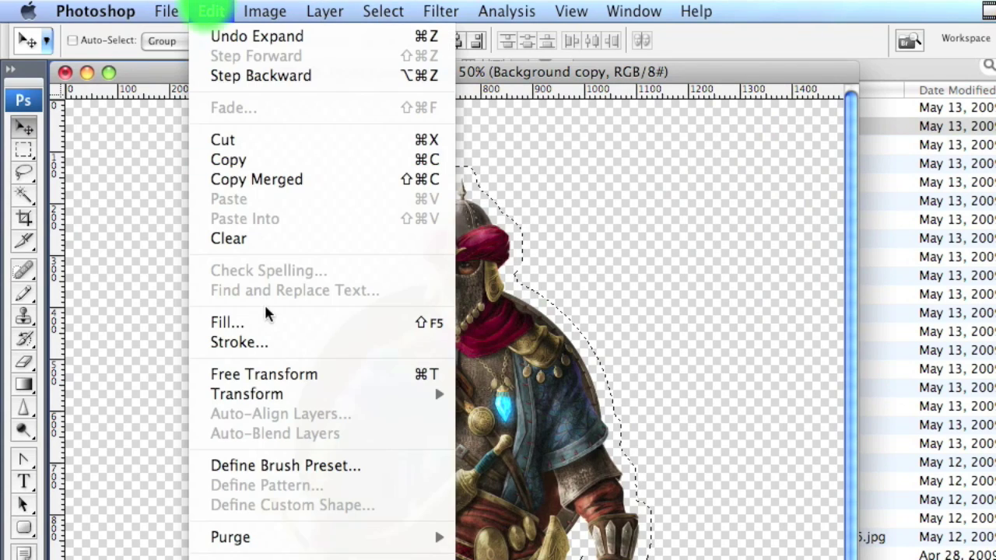
pyautogui.click(270, 325)
pyautogui.click(677, 287)
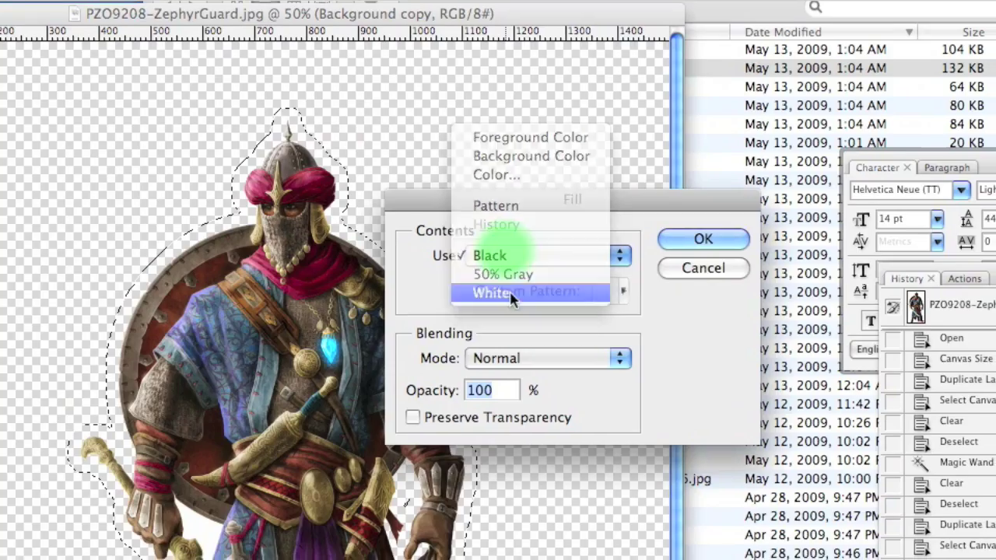
pyautogui.click(498, 294)
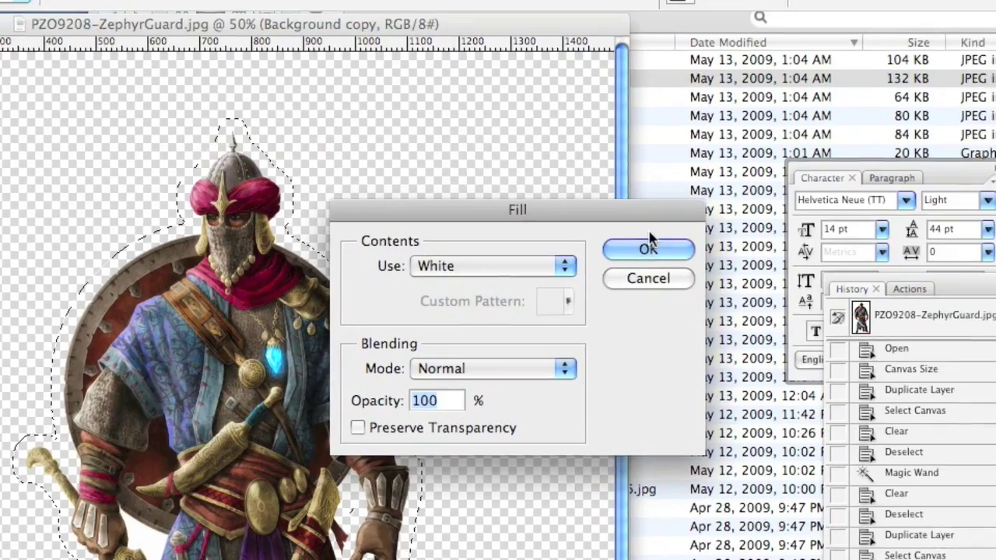
pyautogui.click(703, 239)
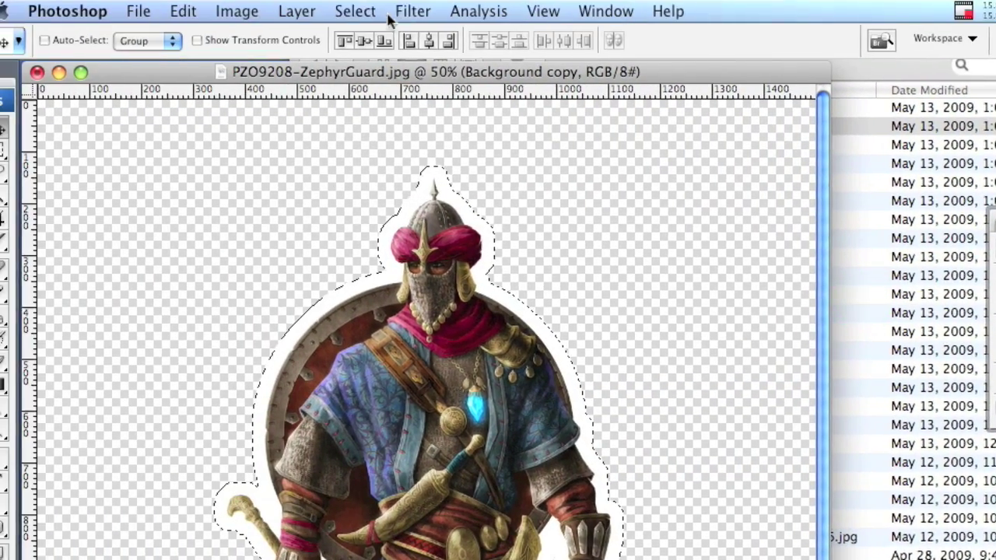
pyautogui.click(364, 10)
pyautogui.click(405, 56)
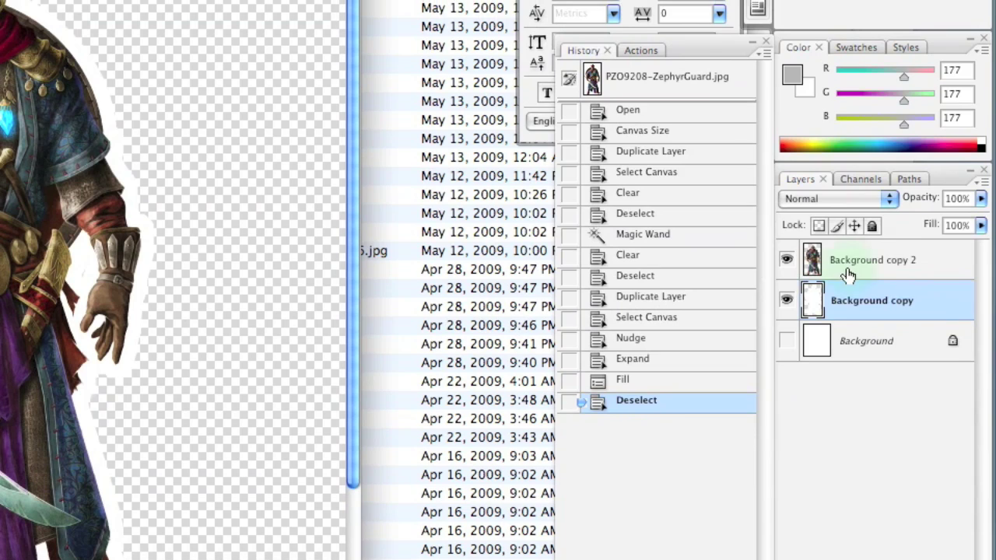
# Merge the upper guard layer down onto the white outline layer and duplicate the merged layer.
pyautogui.click(848, 274)
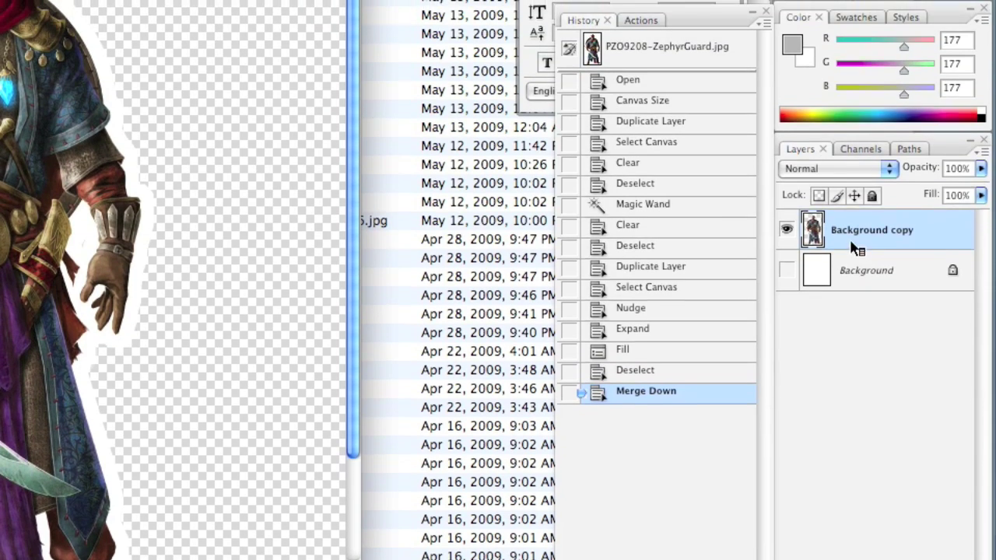
pyautogui.rightClick(855, 173)
pyautogui.click(855, 266)
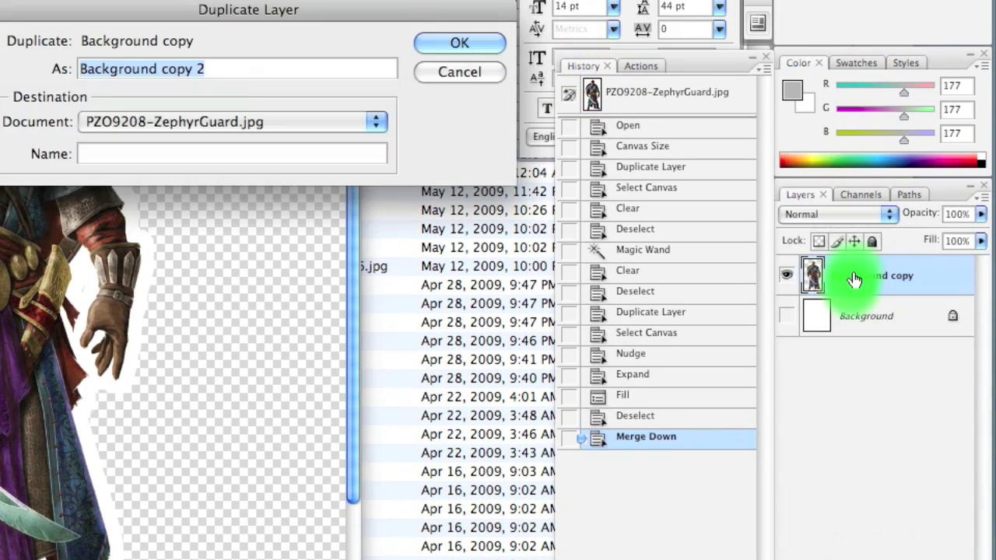
pyautogui.press('Return')
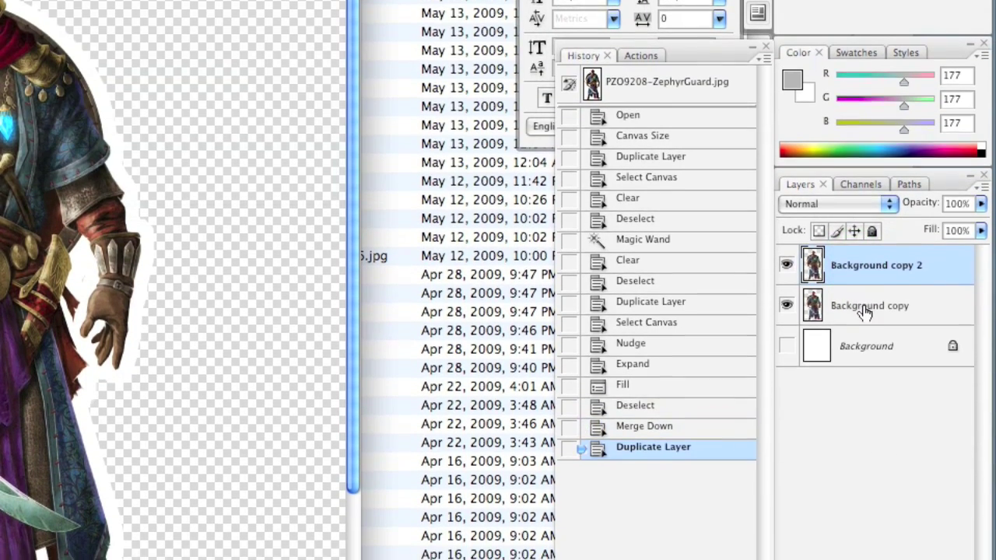
# Rename the lower guard layer Shadow and the upper one Sprite.
pyautogui.doubleClick(866, 322)
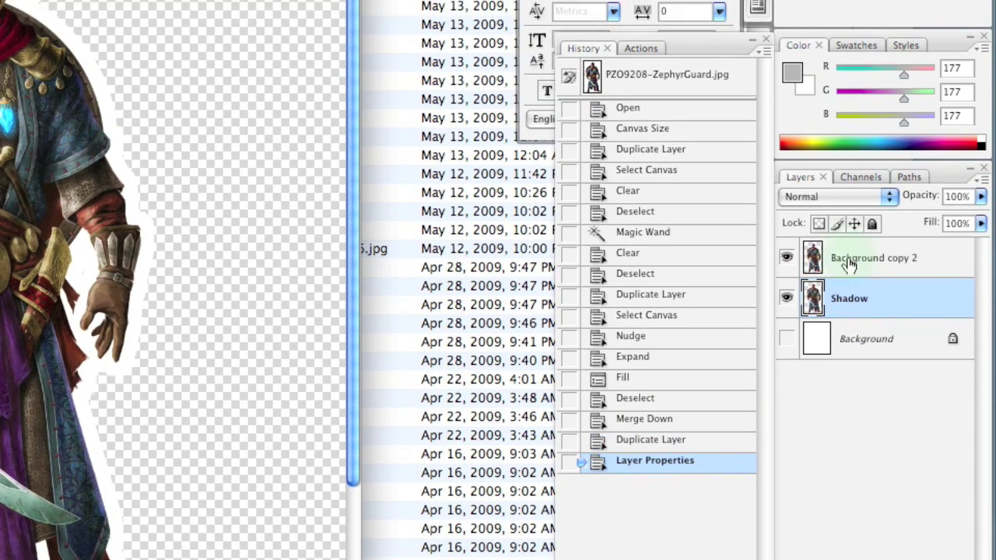
pyautogui.doubleClick(852, 237)
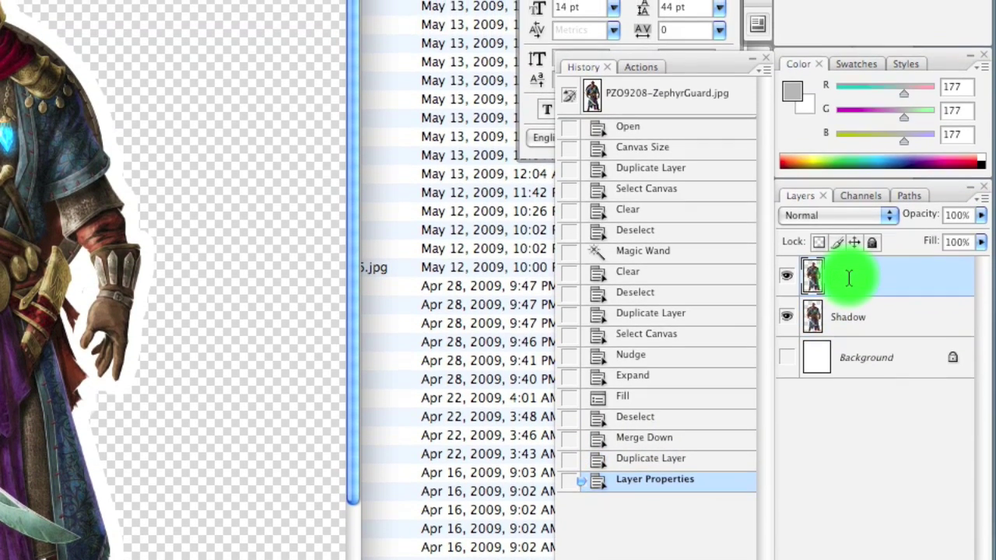
pyautogui.click(848, 282)
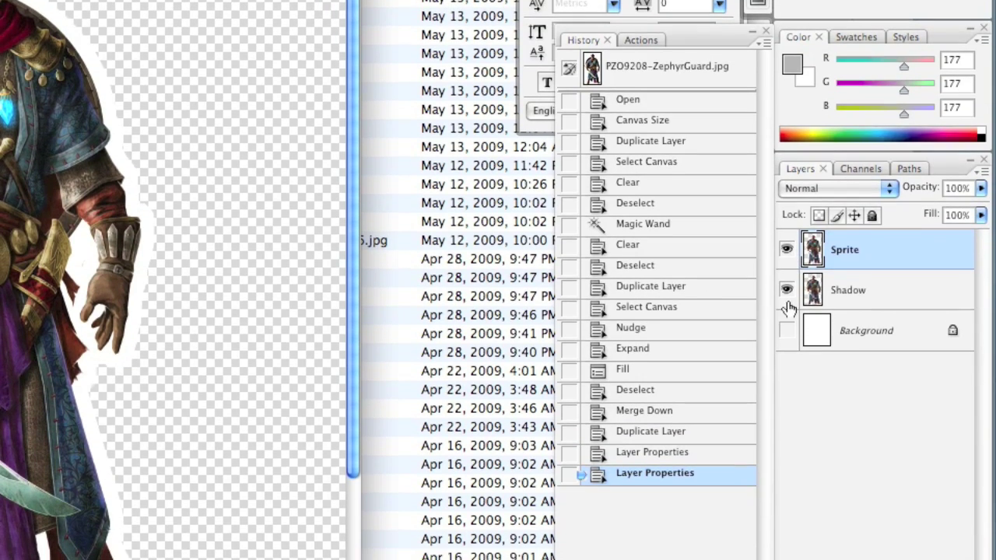
# Select the outline of the Shadow layer's guard and distort it into a flattened shape slanting up and left from the feet.
pyautogui.click(833, 308)
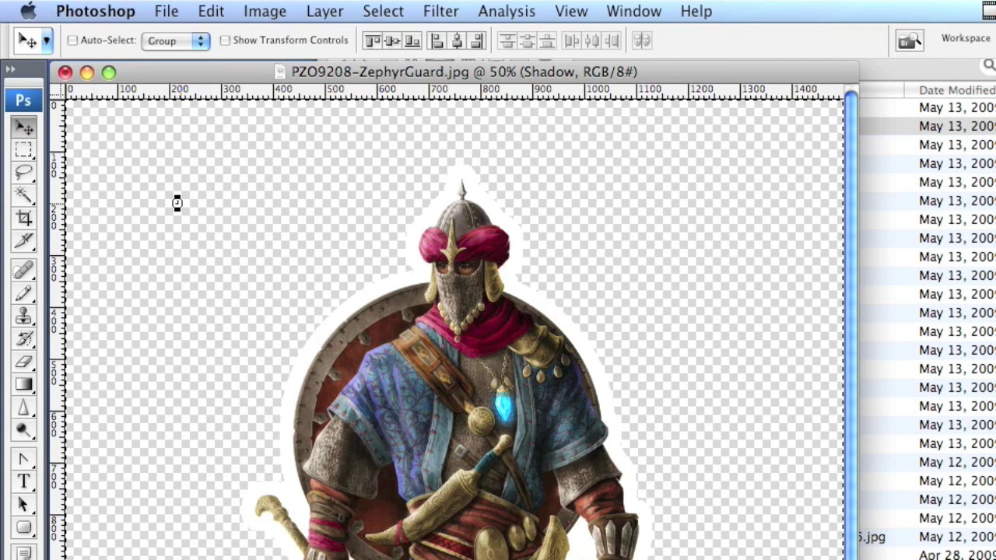
pyautogui.click(211, 11)
pyautogui.moveTo(289, 393)
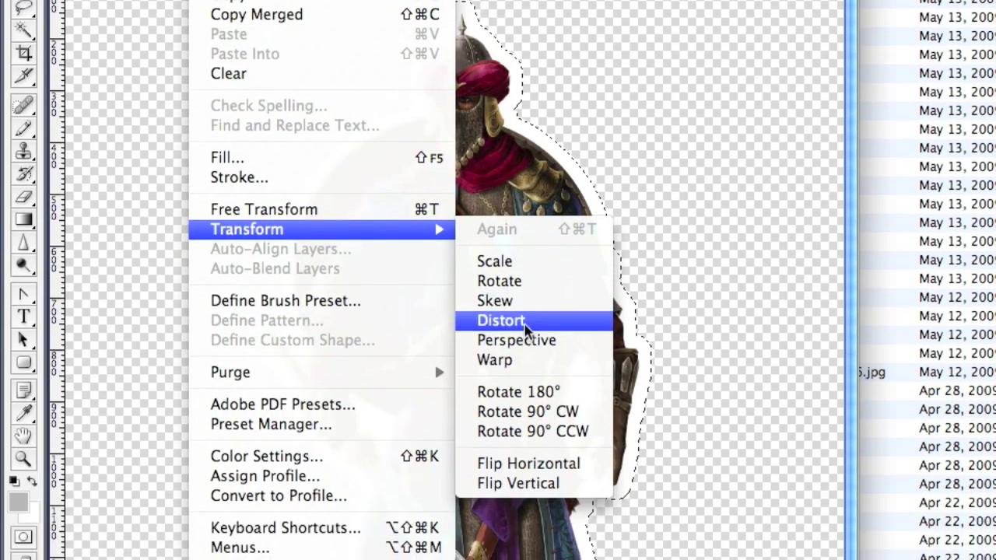
pyautogui.click(506, 368)
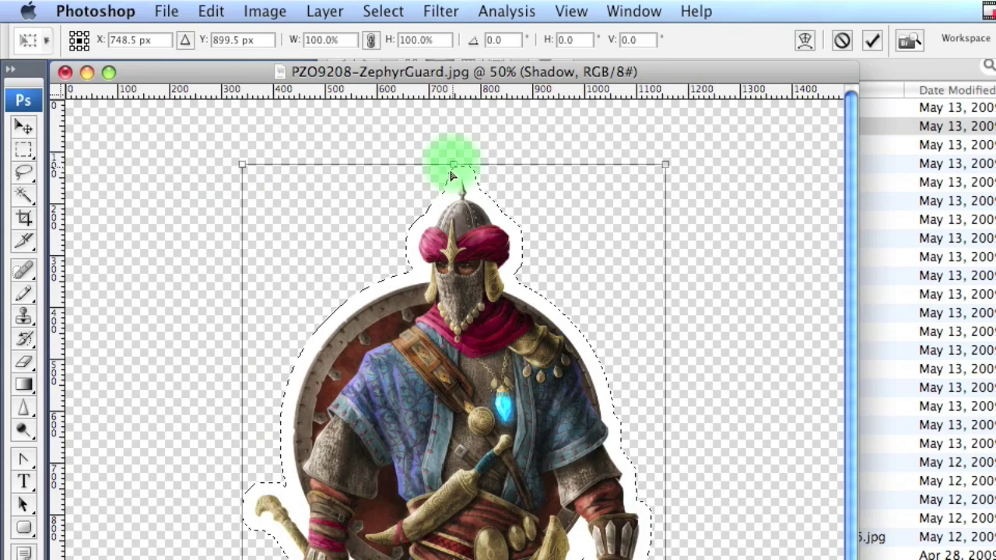
pyautogui.moveTo(296, 445); pyautogui.dragTo(350, 319)
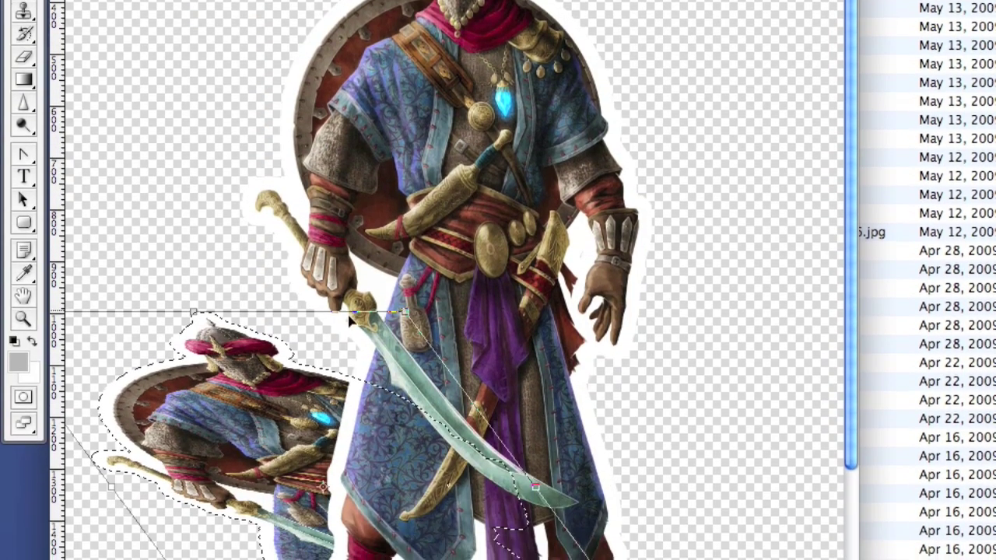
pyautogui.scroll(-5, 350, 319)
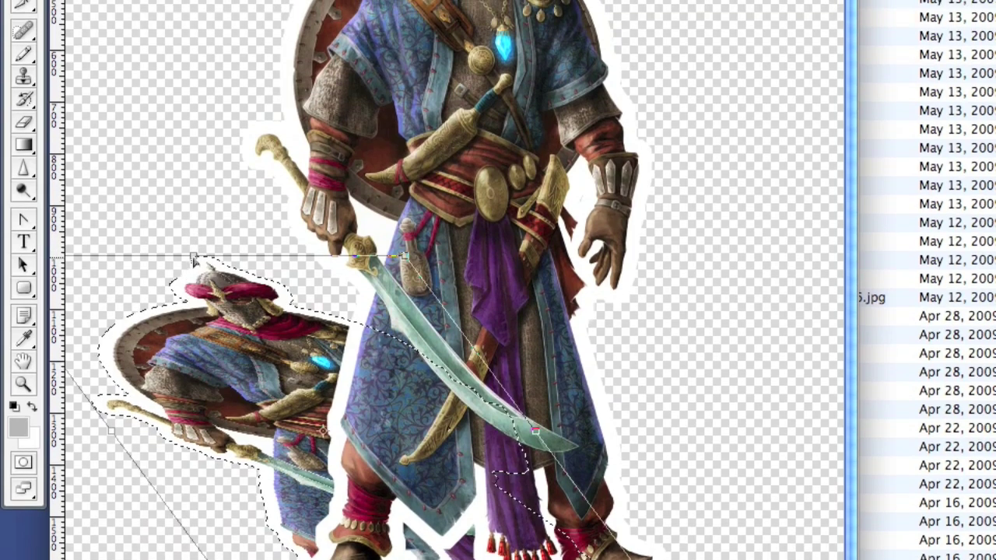
pyautogui.click(193, 162)
pyautogui.moveTo(191, 270); pyautogui.dragTo(168, 278)
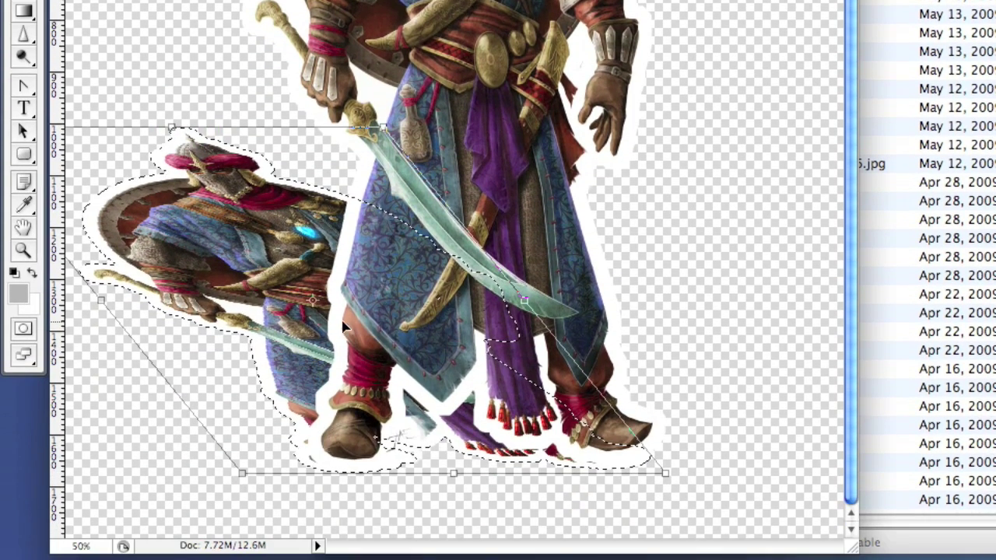
pyautogui.moveTo(319, 325); pyautogui.dragTo(330, 306)
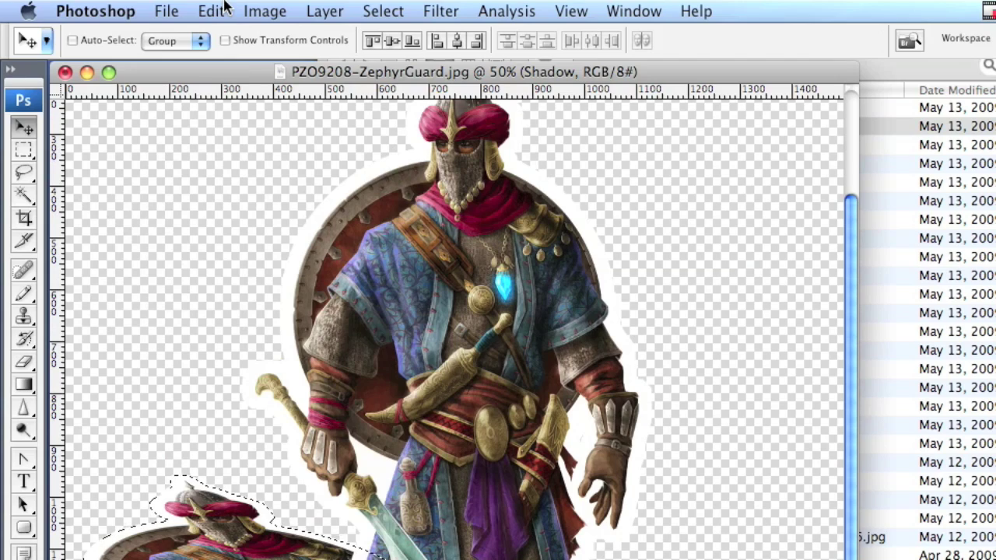
# Fill the distorted figure on the Shadow layer with black in Normal mode at 100% opacity, and deselect.
pyautogui.click(212, 11)
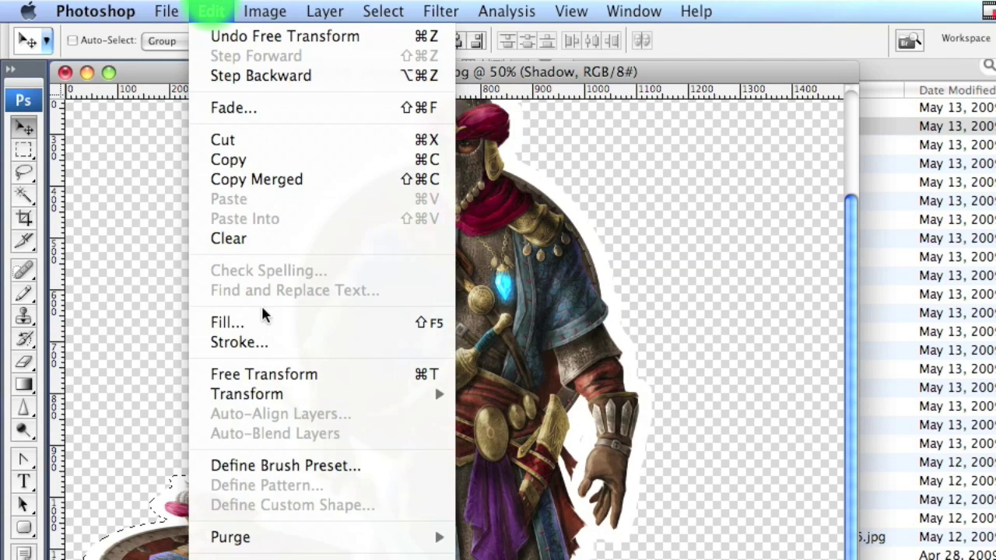
pyautogui.click(265, 326)
pyautogui.click(723, 298)
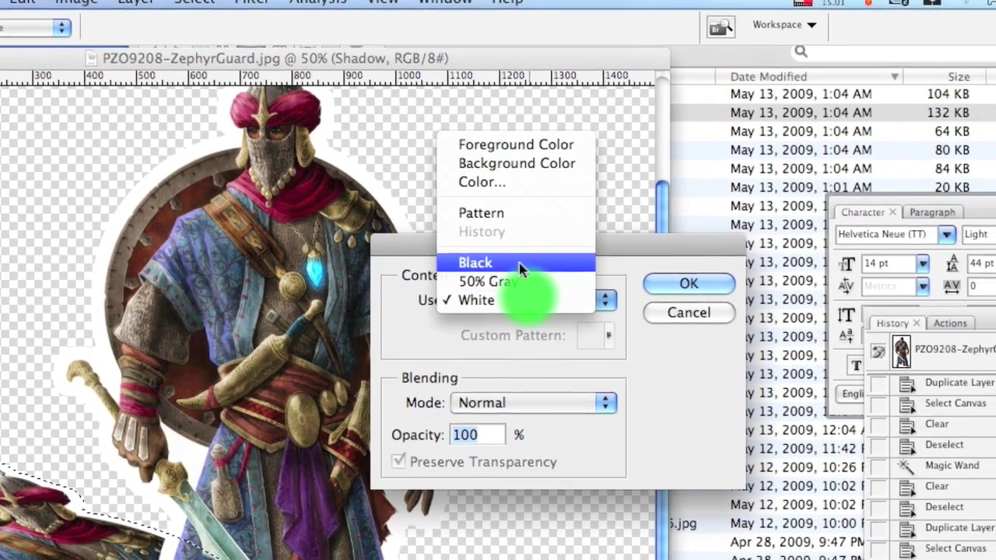
pyautogui.click(509, 245)
pyautogui.click(717, 265)
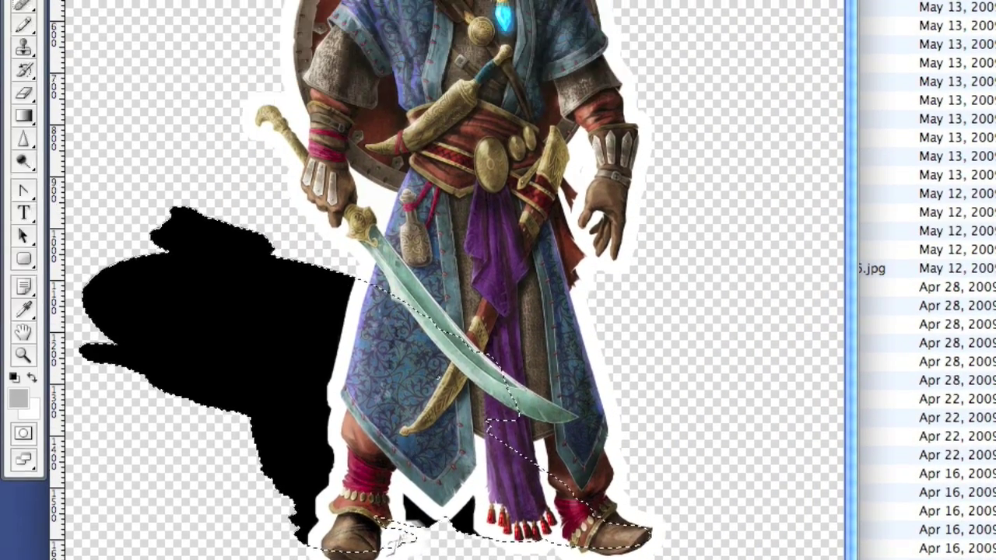
pyautogui.click(372, 8)
pyautogui.click(380, 52)
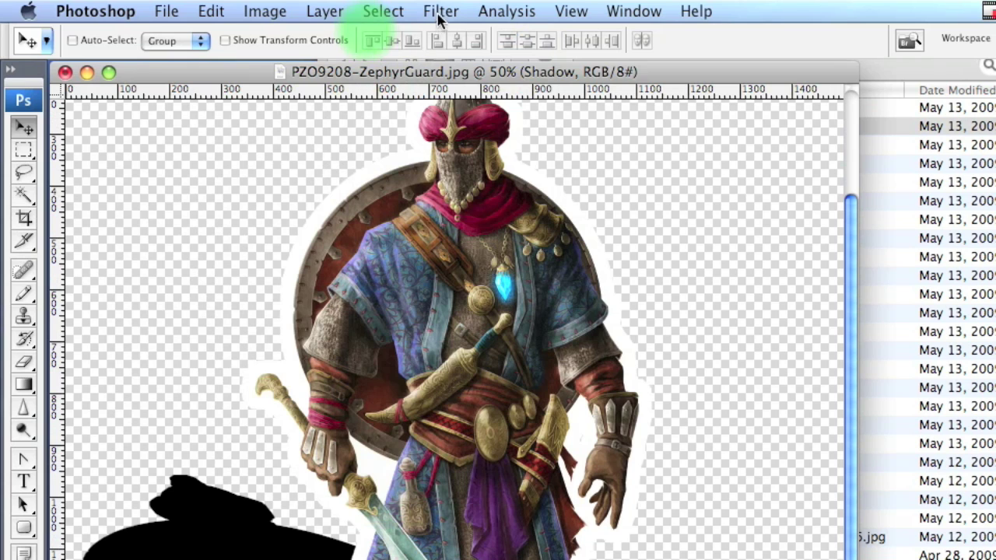
# Apply a Gaussian Blur with an 18.3-pixel radius to the Shadow layer and reduce the layer's opacity.
pyautogui.click(440, 13)
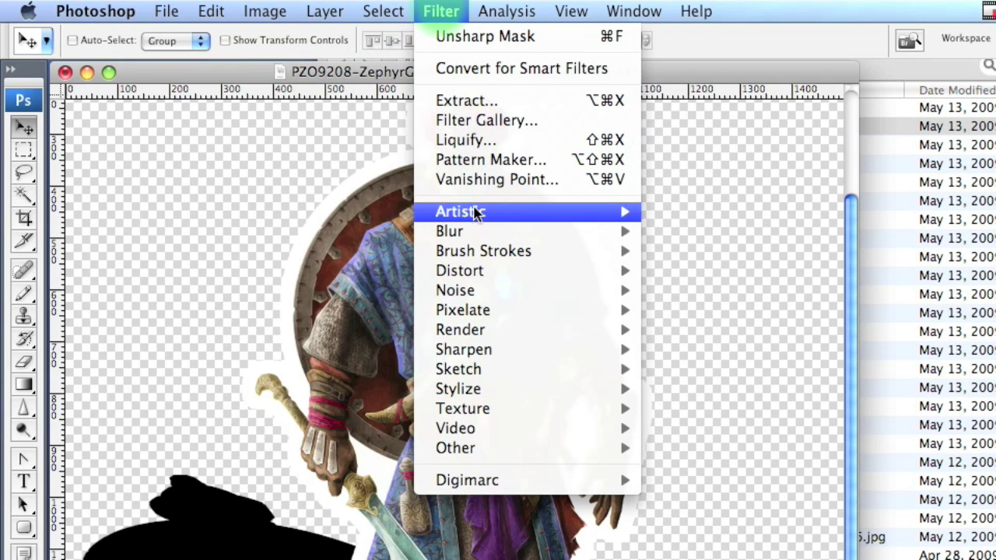
pyautogui.moveTo(476, 231)
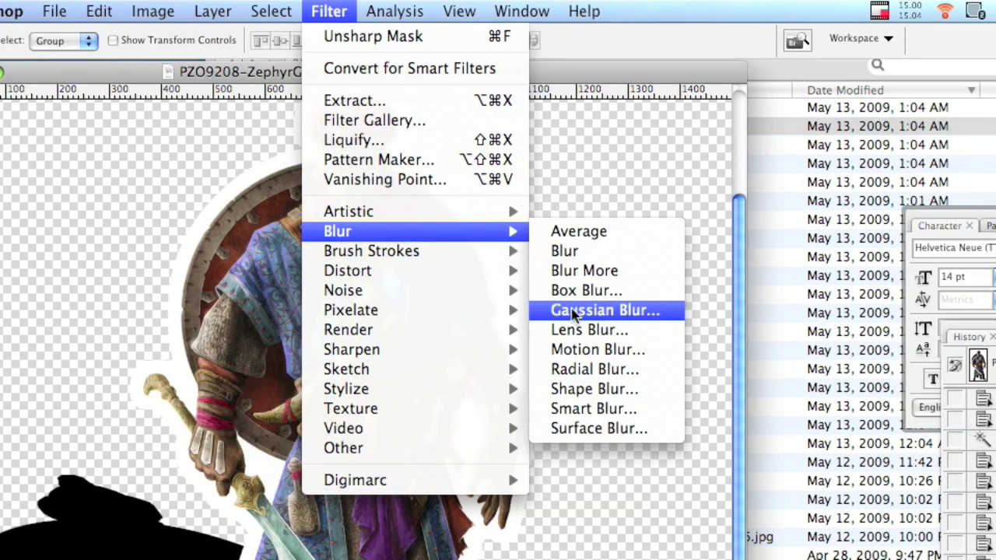
pyautogui.click(669, 310)
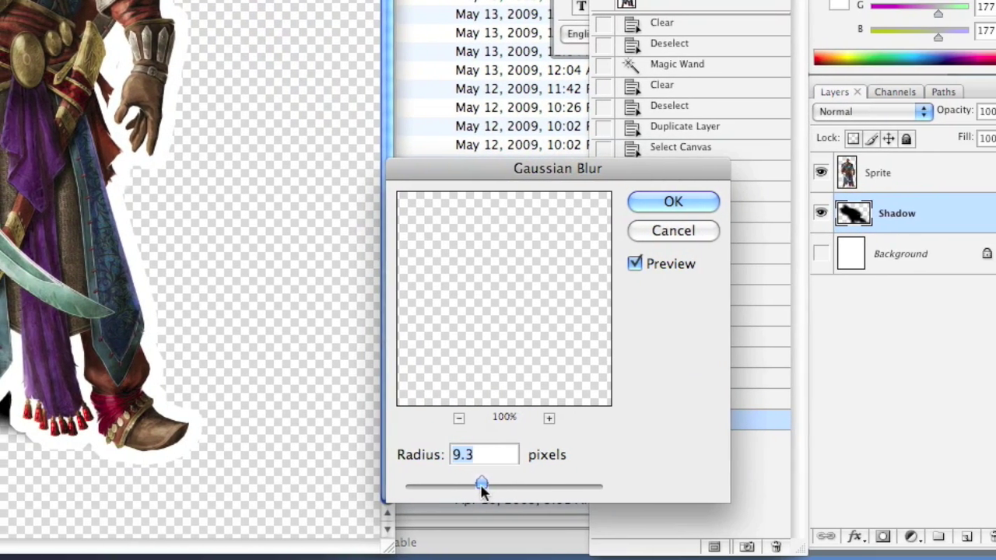
pyautogui.moveTo(482, 485)
pyautogui.mouseDown()
pyautogui.moveTo(510, 486)
pyautogui.moveTo(490, 487)
pyautogui.mouseUp()
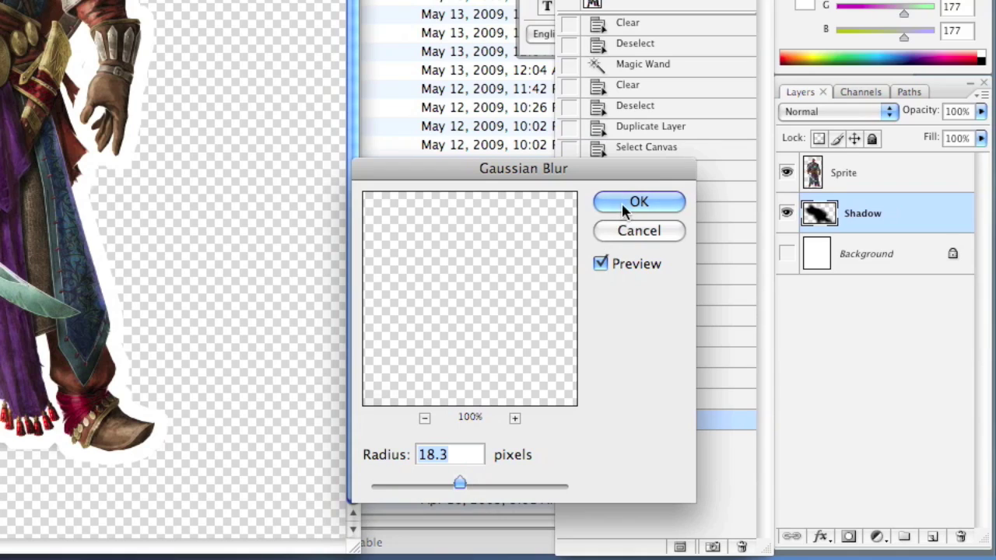
pyautogui.click(626, 204)
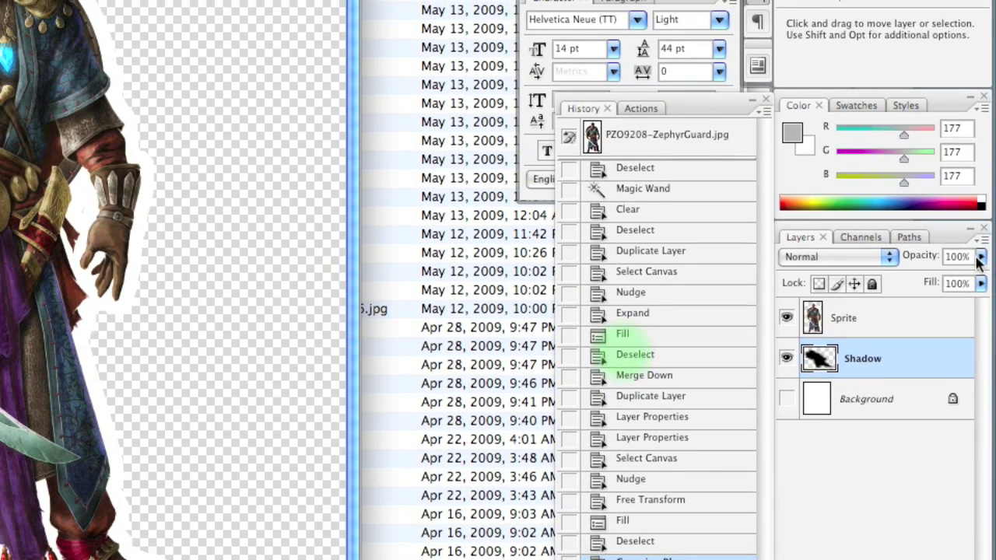
pyautogui.click(979, 263)
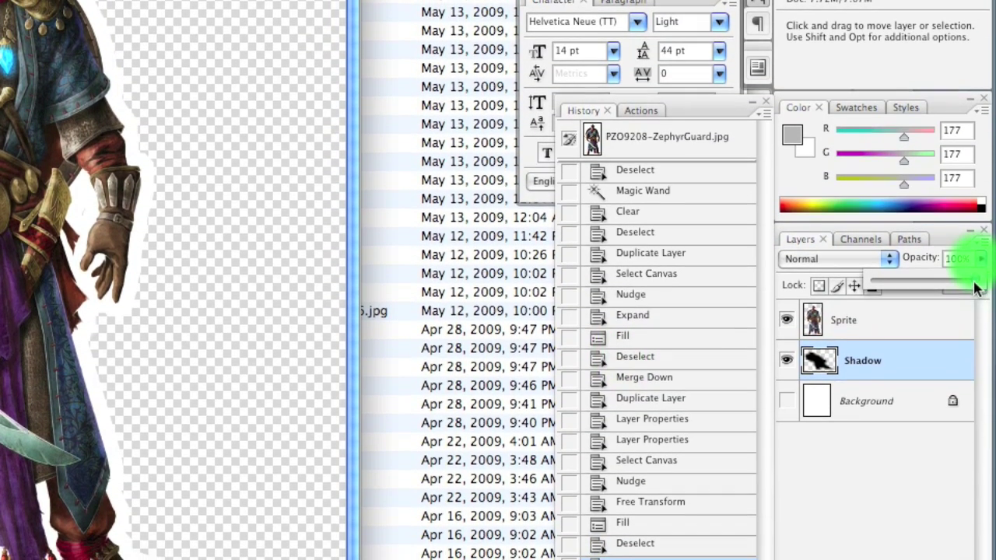
pyautogui.moveTo(974, 285); pyautogui.dragTo(938, 289)
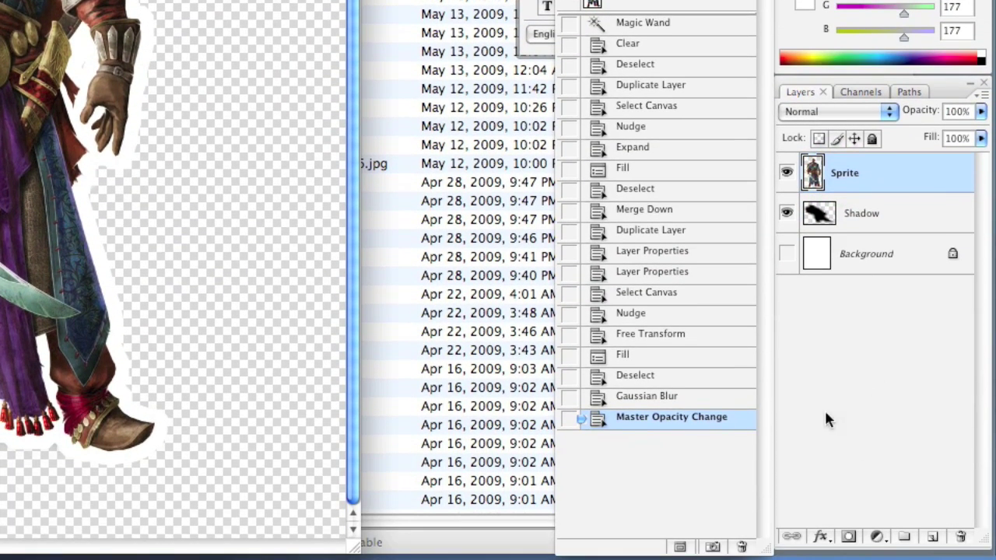
# Add a Multiply drop shadow to the Sprite layer with 100% opacity, 117° angle, 0 px distance, 0% spread and 29 px size.
pyautogui.click(821, 537)
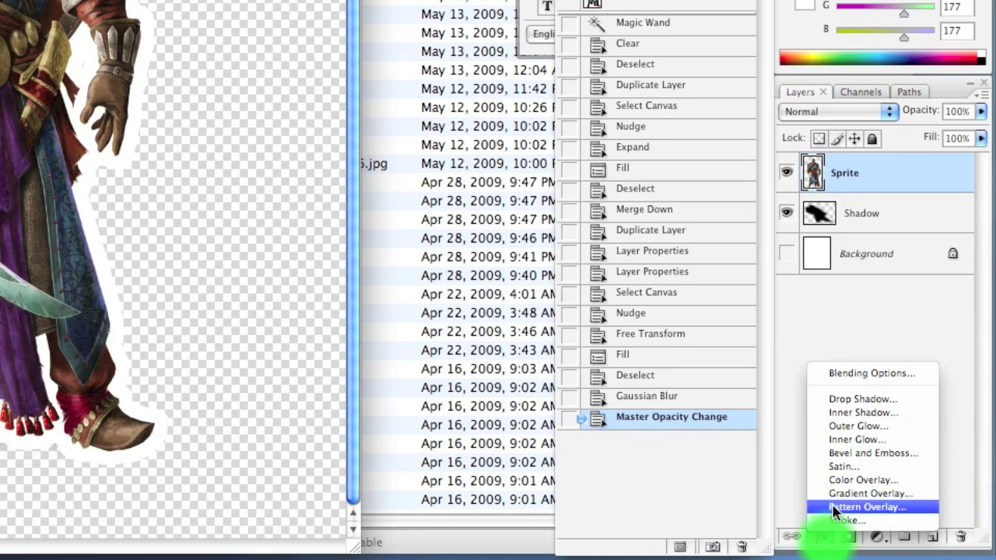
pyautogui.click(858, 400)
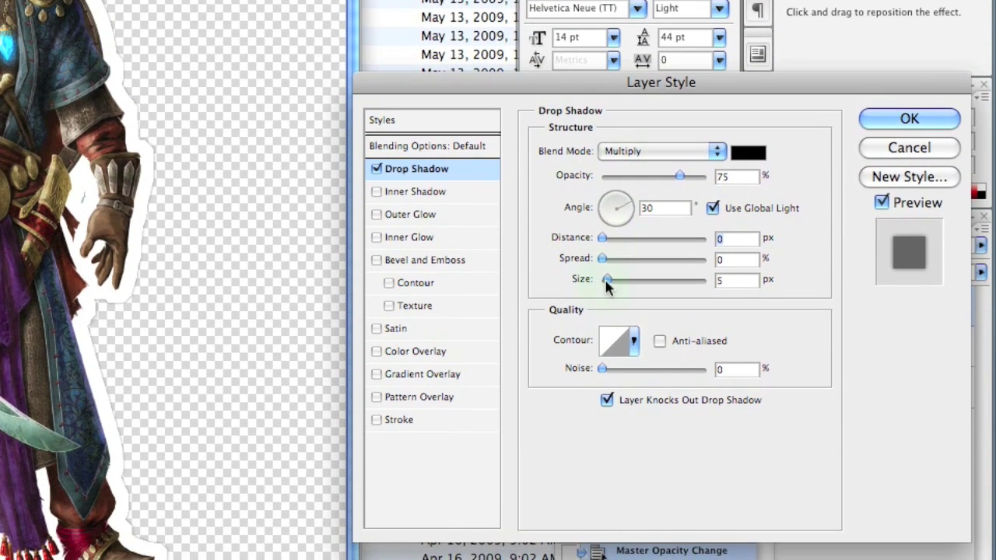
pyautogui.moveTo(606, 283); pyautogui.dragTo(611, 283)
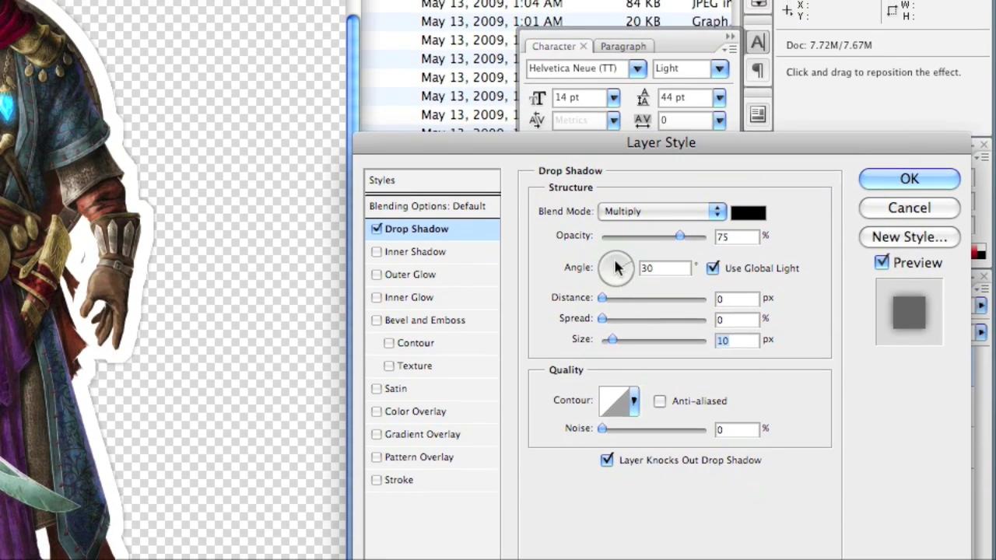
pyautogui.moveTo(618, 261)
pyautogui.mouseDown()
pyautogui.moveTo(629, 259)
pyautogui.moveTo(609, 248)
pyautogui.mouseUp()
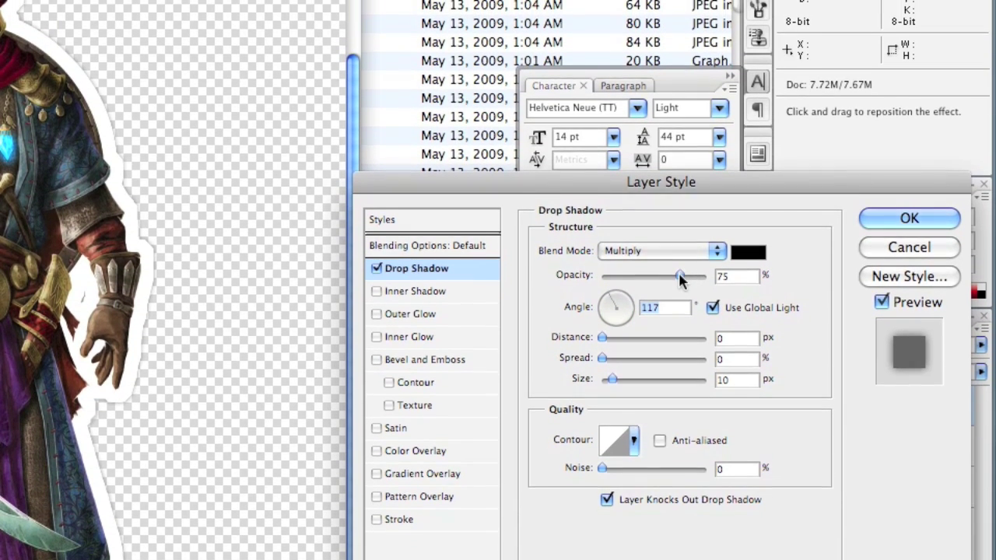
pyautogui.moveTo(679, 276); pyautogui.dragTo(708, 274)
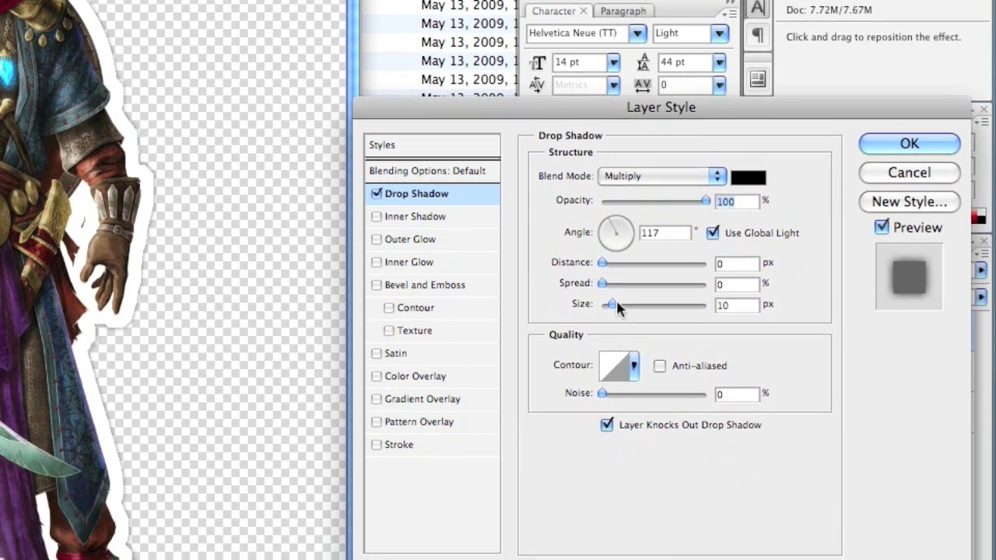
pyautogui.moveTo(612, 327); pyautogui.dragTo(611, 327)
pyautogui.moveTo(612, 285); pyautogui.dragTo(621, 286)
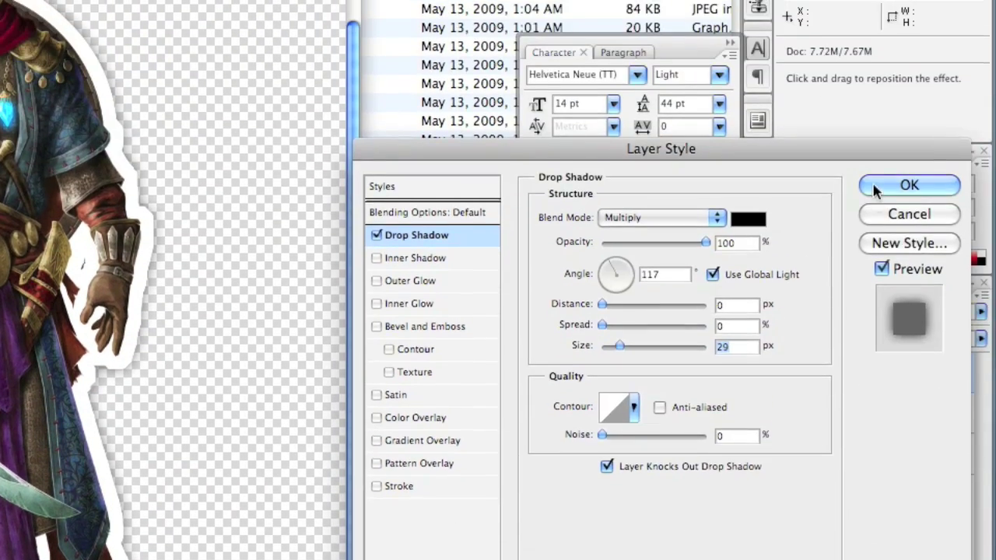
pyautogui.click(876, 191)
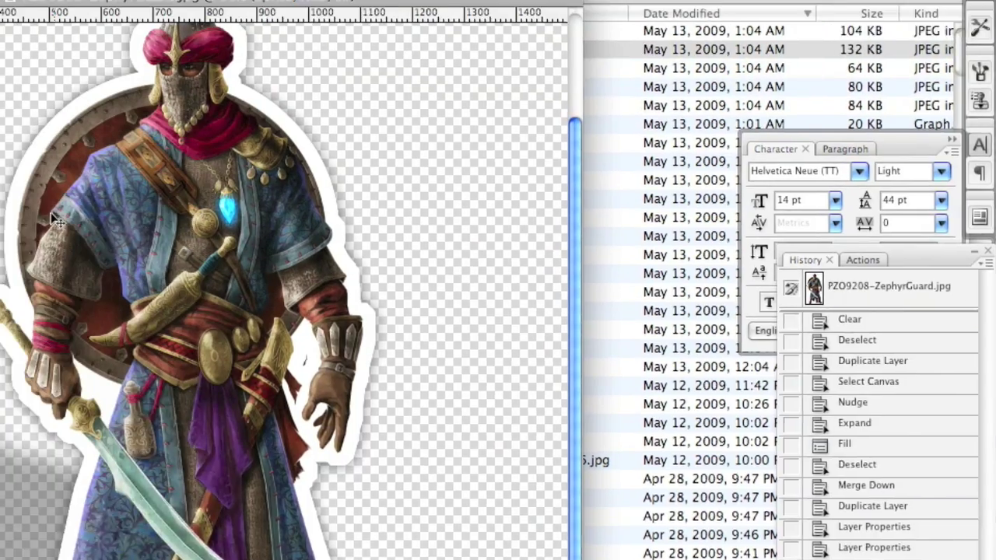
# Draw a rectangular marquee with a fixed 1:1 ratio, about 1600 pixels wide, around the guard and his cast shadow.
pyautogui.press('super+minus')
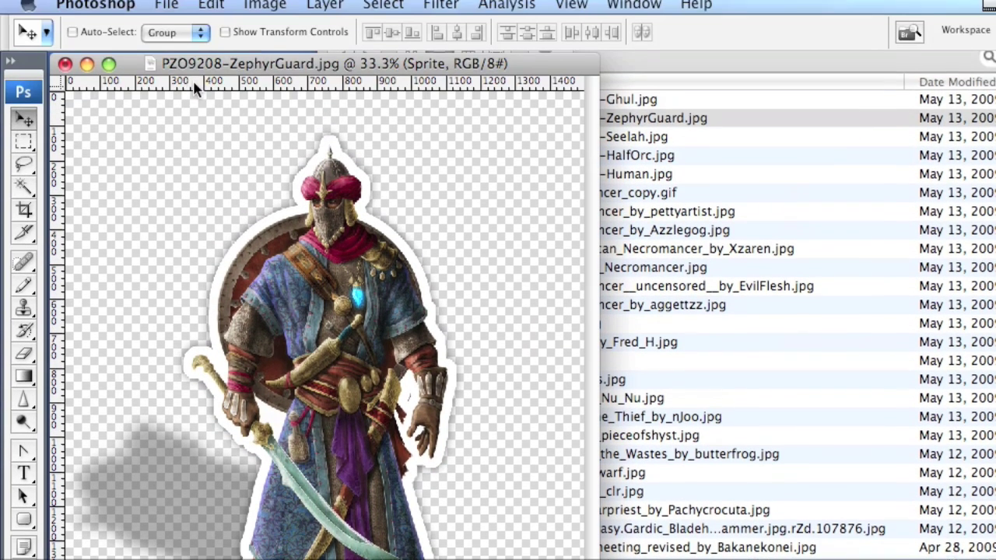
pyautogui.click(163, 31)
pyautogui.click(149, 39)
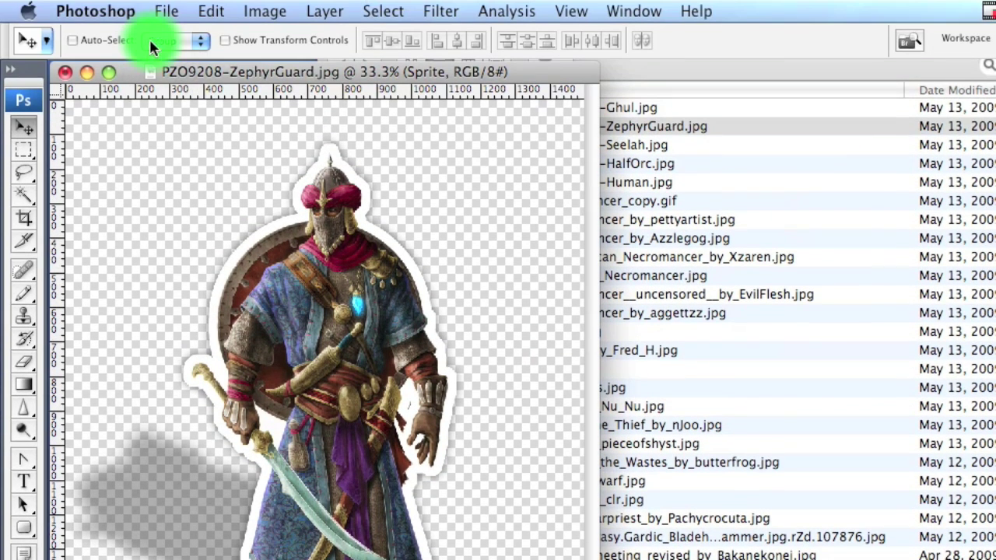
pyautogui.click(25, 153)
pyautogui.click(488, 40)
pyautogui.click(419, 41)
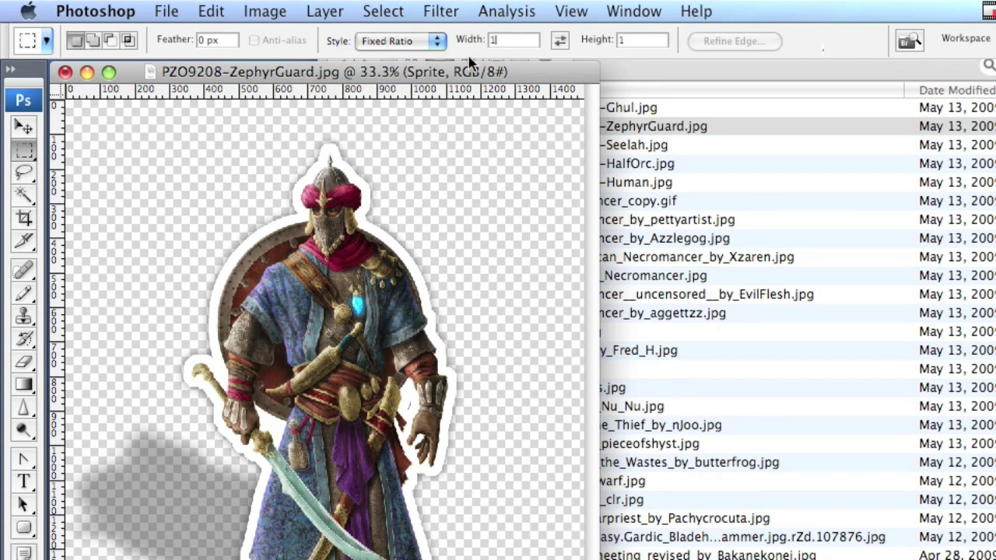
pyautogui.click(152, 148)
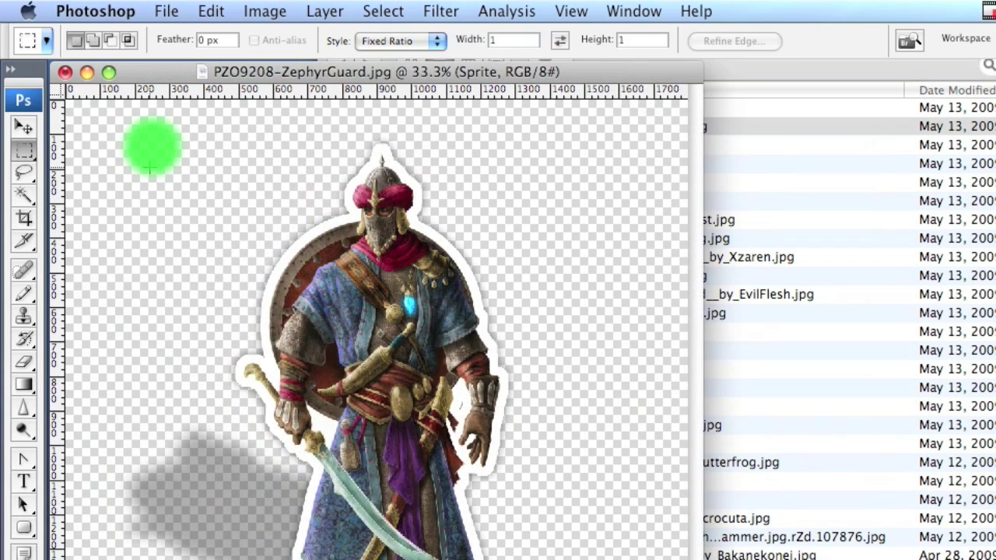
pyautogui.press('super+minus')
pyautogui.click(135, 132)
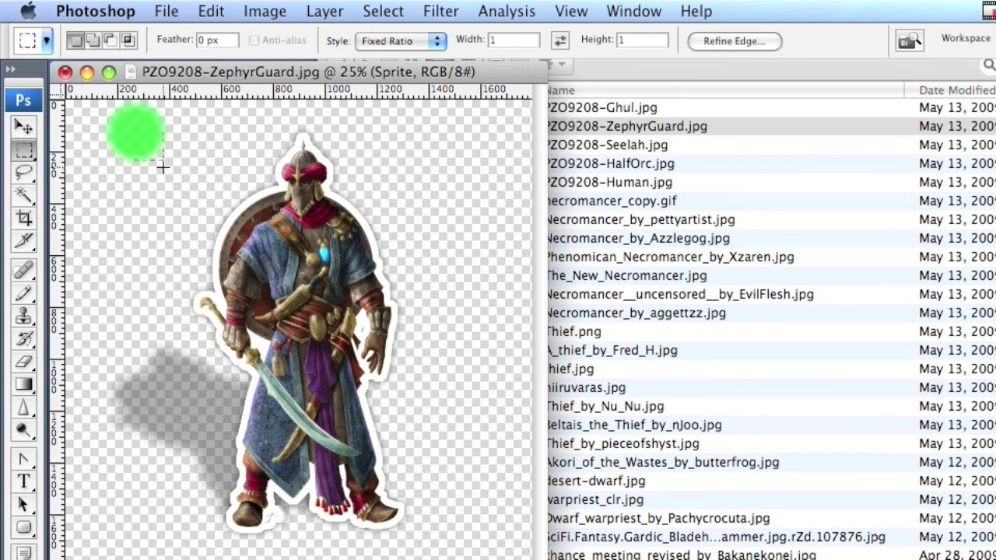
pyautogui.moveTo(298, 270); pyautogui.dragTo(557, 518)
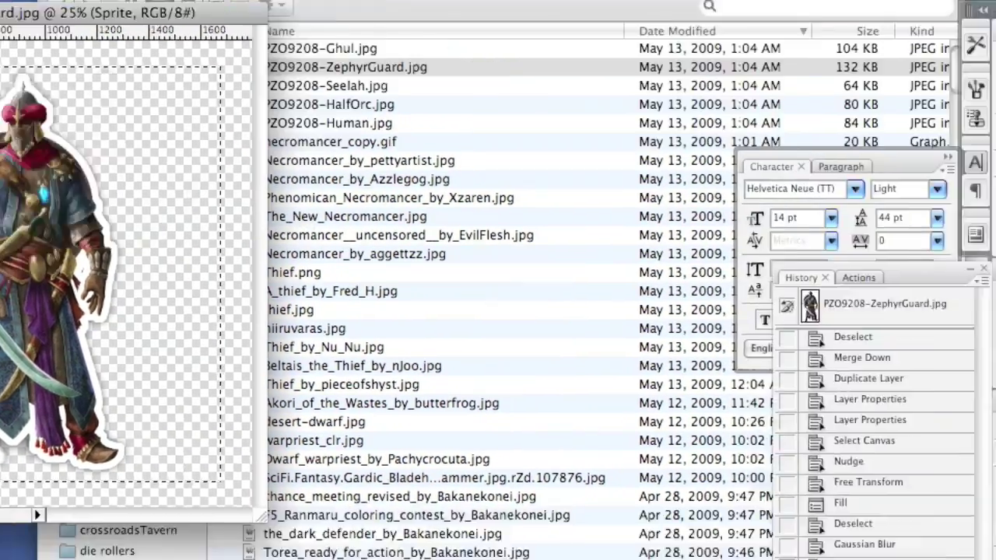
pyautogui.click(856, 296)
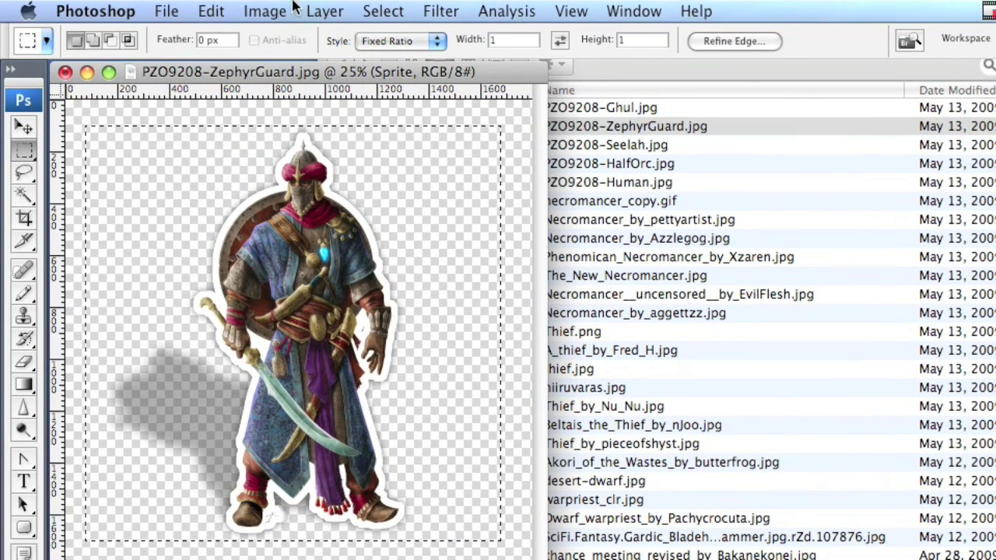
pyautogui.click(287, 9)
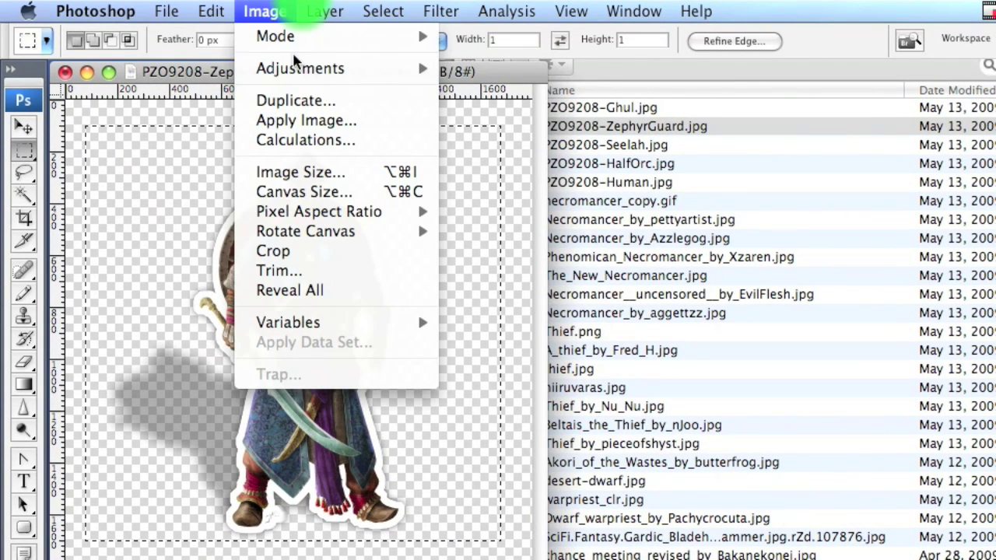
pyautogui.moveTo(299, 68)
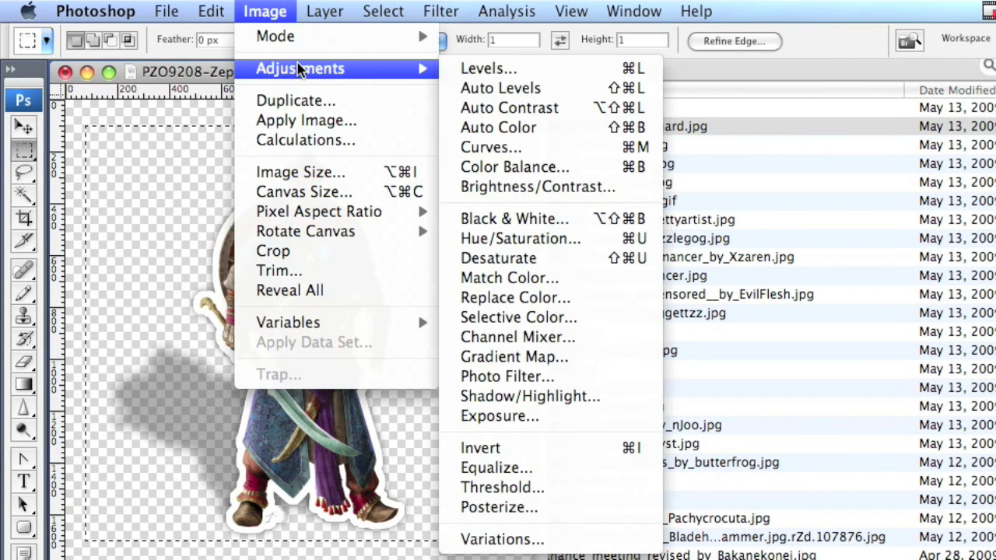
pyautogui.moveTo(384, 10)
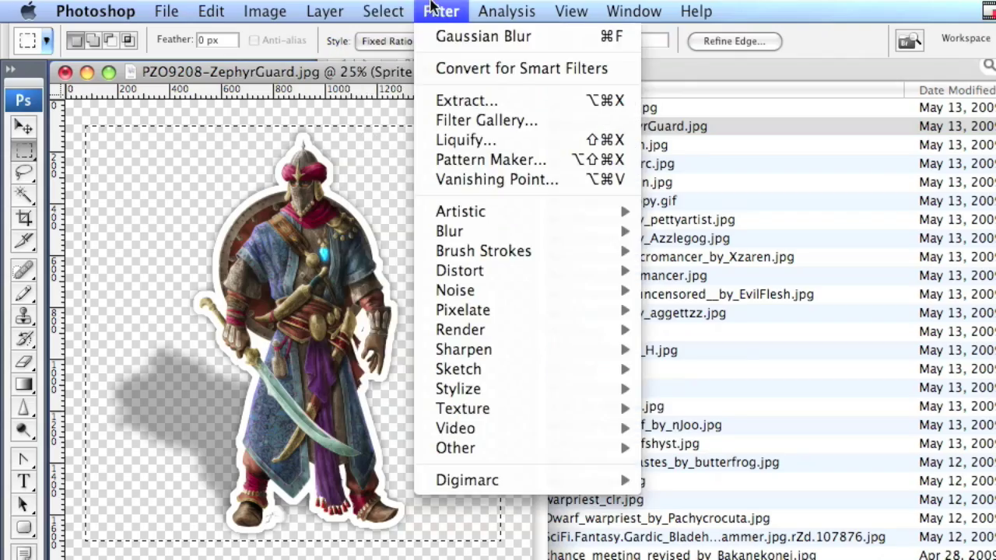
# Apply the Poster Edges filter to the Sprite layer with edge thickness 2, edge intensity 1 and posterization 2, and compare before and after.
pyautogui.moveTo(463, 211)
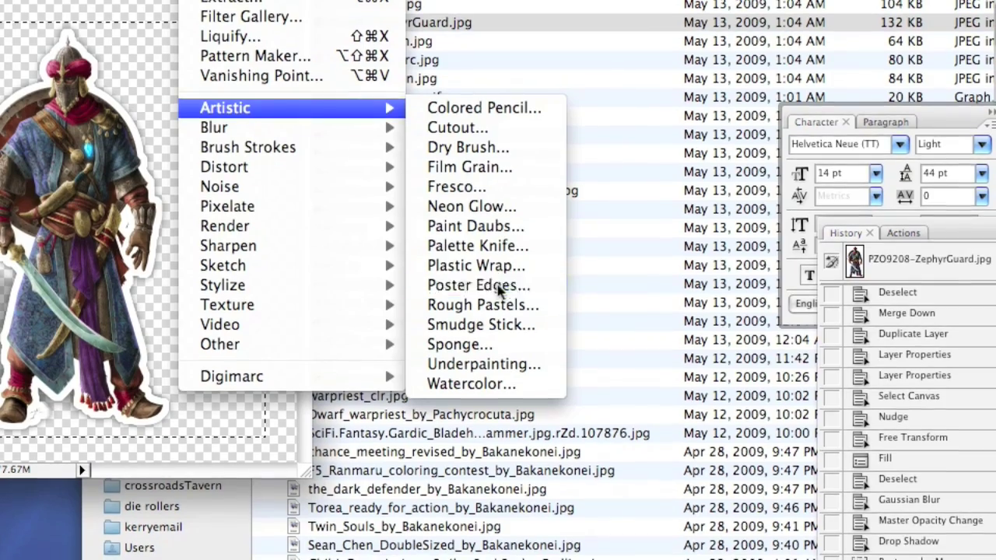
pyautogui.click(498, 287)
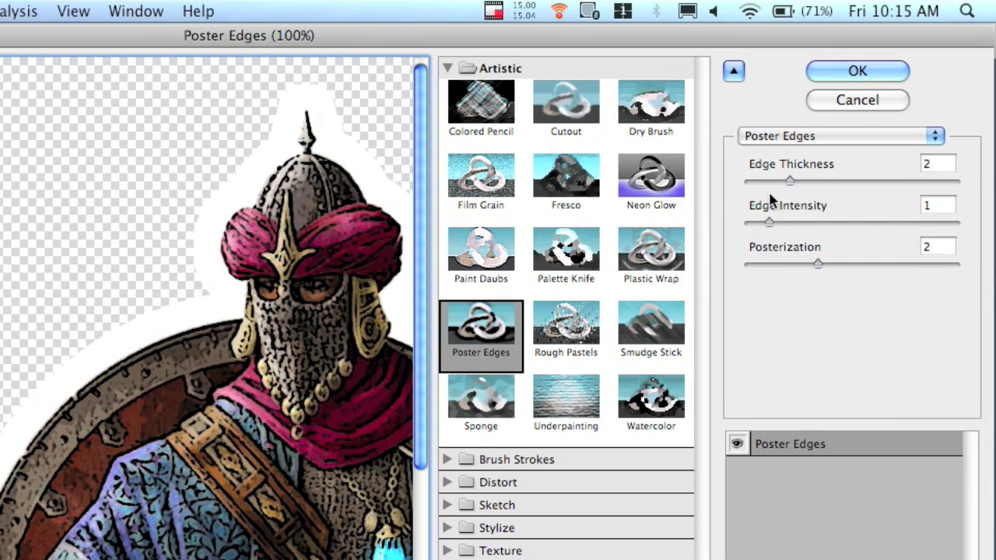
pyautogui.click(839, 72)
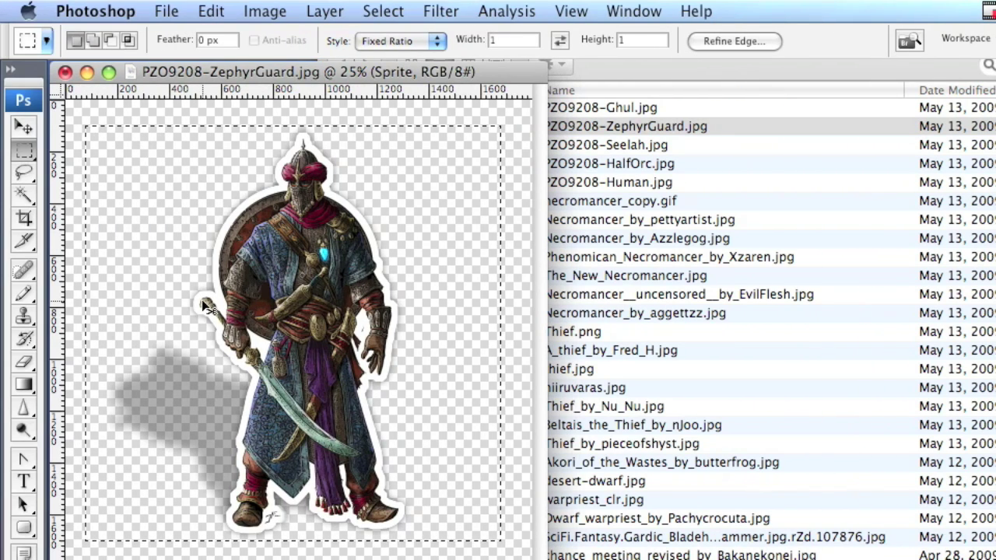
pyautogui.press('super+z')
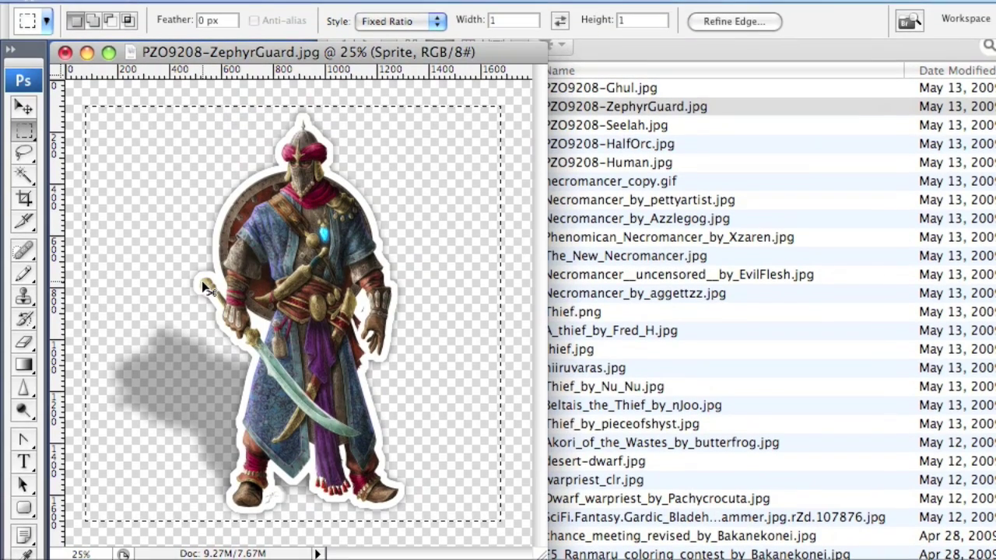
pyautogui.press('super+z')
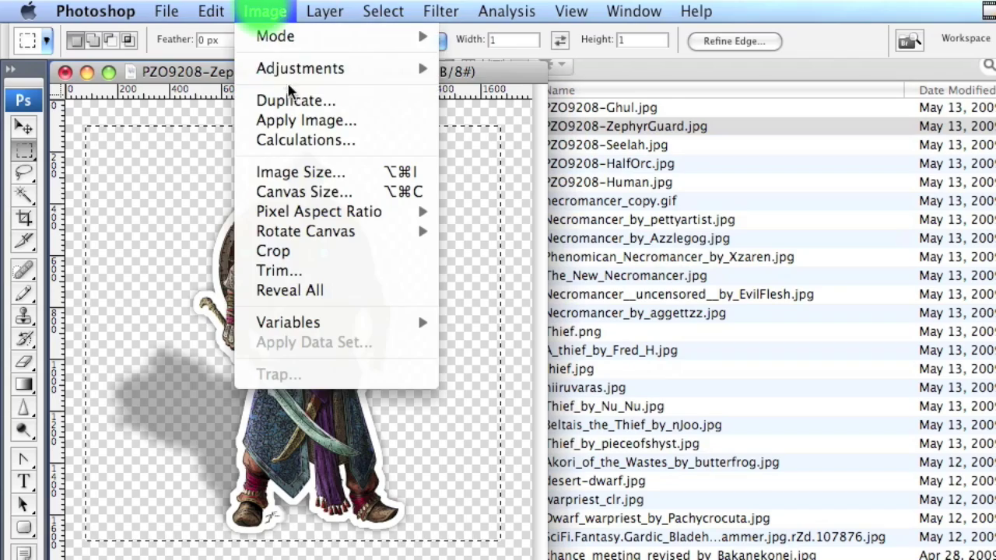
# Brighten the Sprite layer with Levels on the RGB channel, using input levels of 20, 2.37 and 255.
pyautogui.moveTo(290, 71)
pyautogui.click(477, 71)
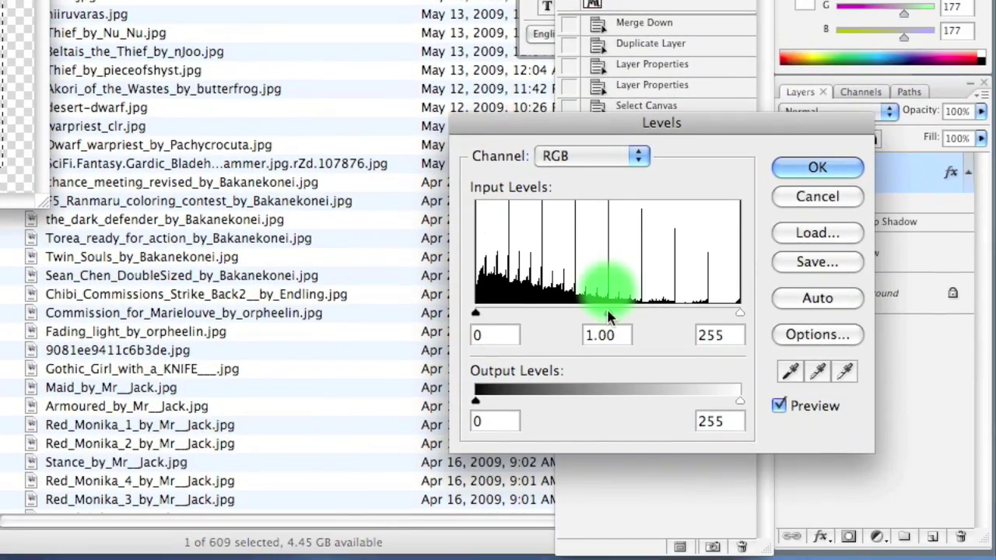
pyautogui.moveTo(614, 389); pyautogui.dragTo(606, 389)
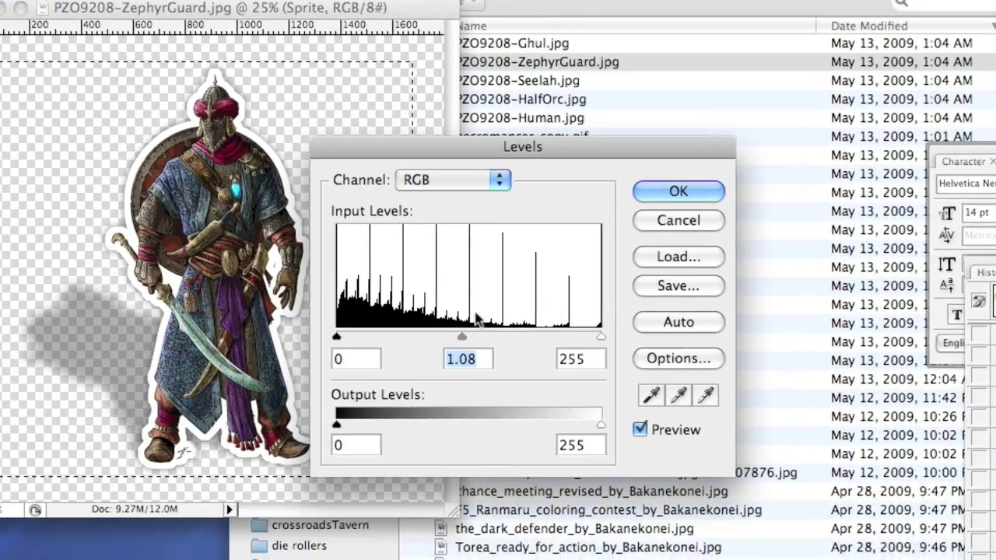
pyautogui.moveTo(340, 388); pyautogui.dragTo(321, 387)
pyautogui.moveTo(484, 290); pyautogui.dragTo(439, 290)
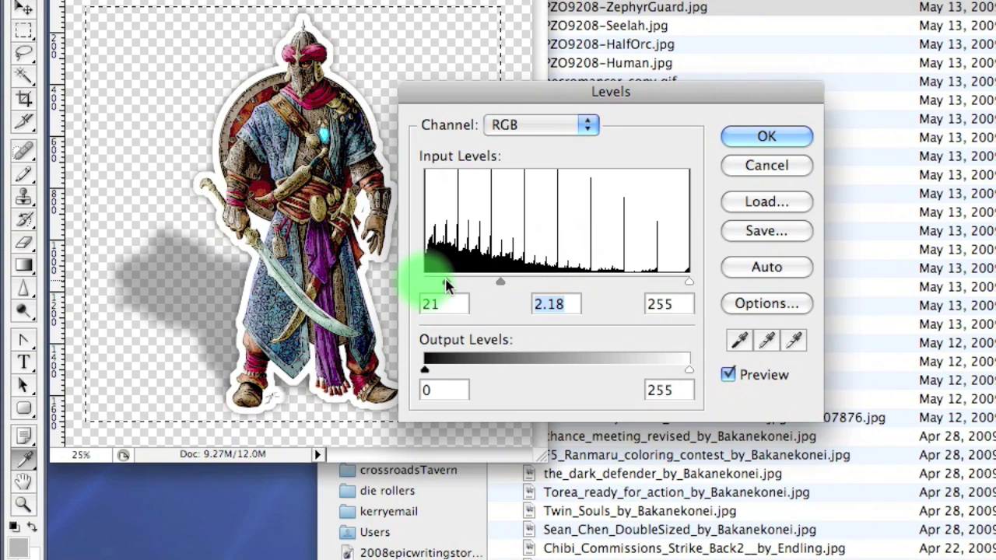
pyautogui.moveTo(495, 282); pyautogui.dragTo(445, 285)
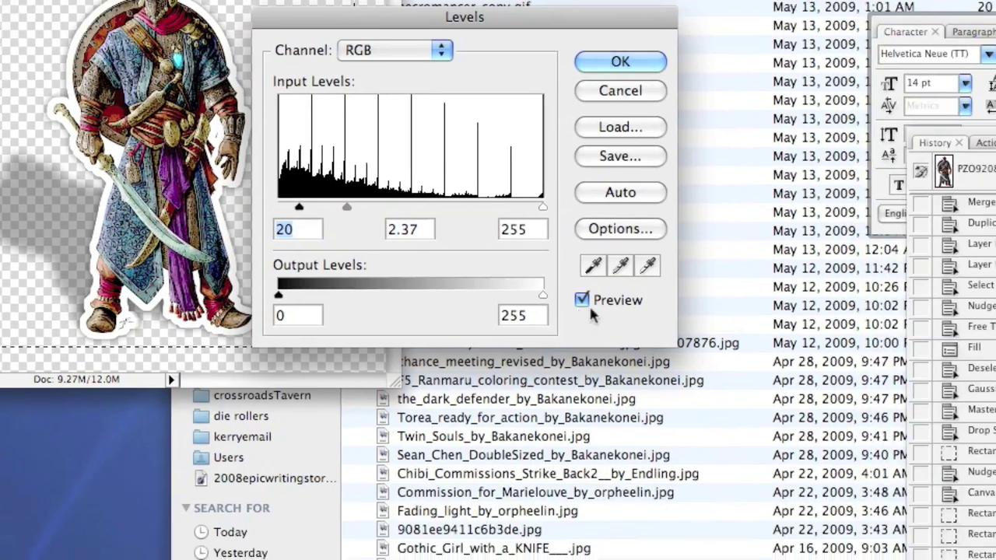
pyautogui.click(582, 300)
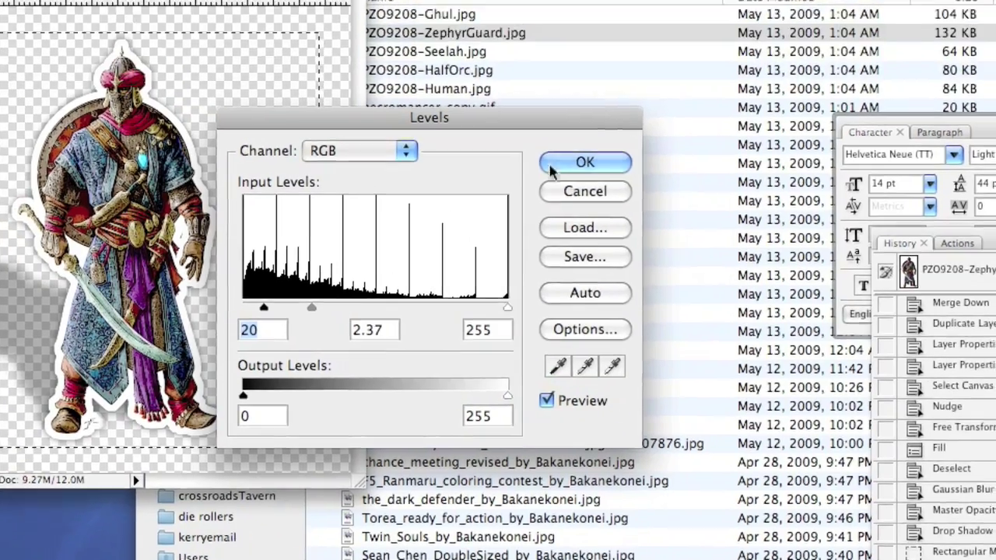
pyautogui.click(552, 165)
# Crop the image to the square selection and resize it to 64 pixels wide with proportions constrained.
pyautogui.click(31, 9)
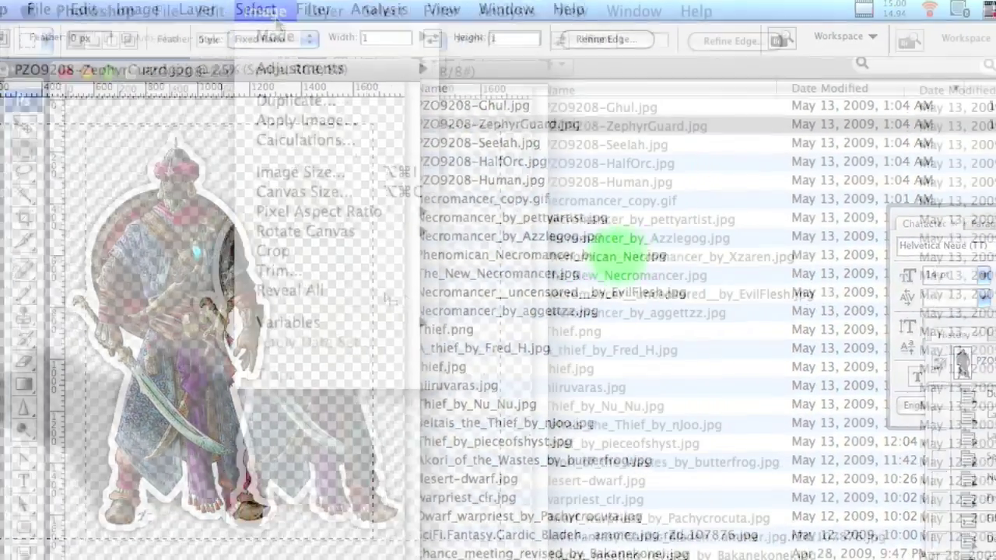
pyautogui.click(286, 252)
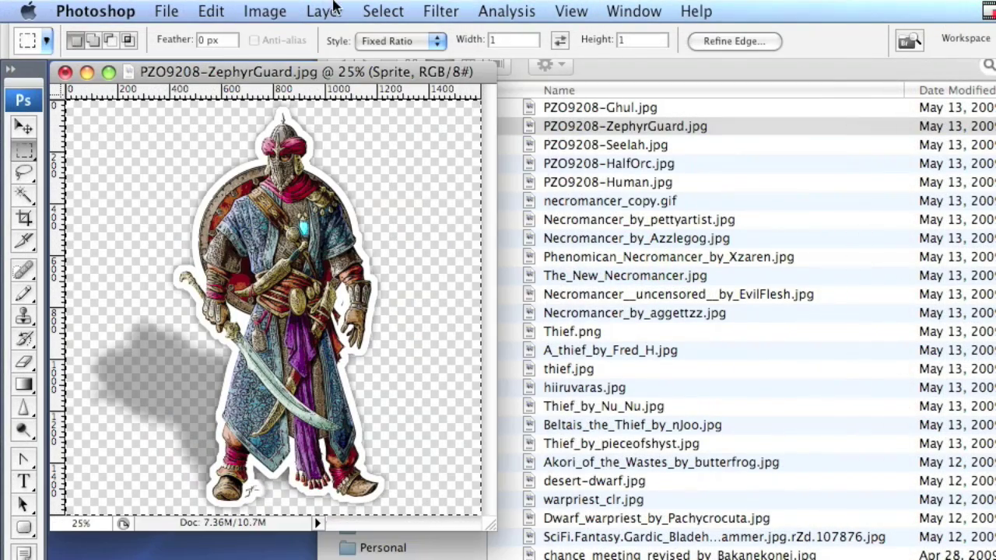
pyautogui.click(265, 10)
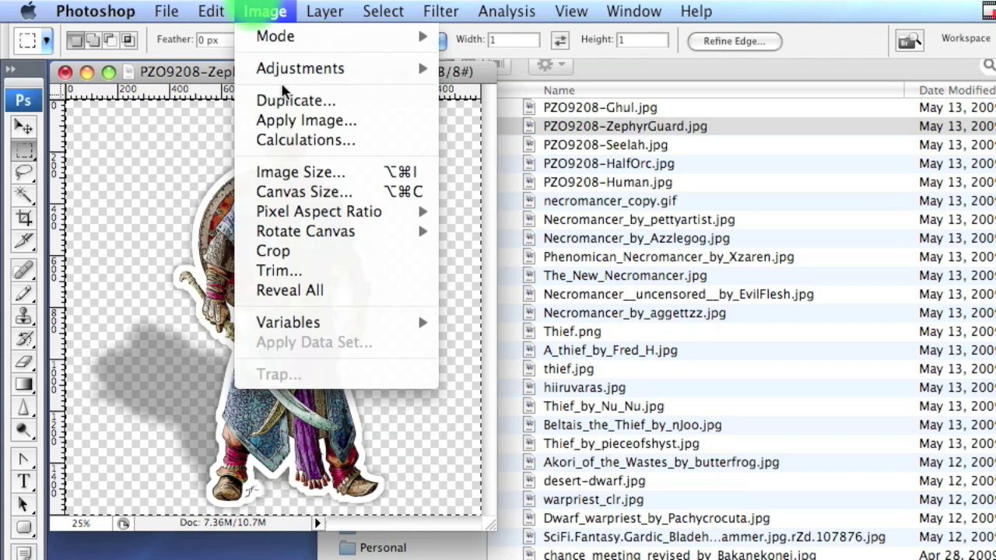
pyautogui.click(335, 171)
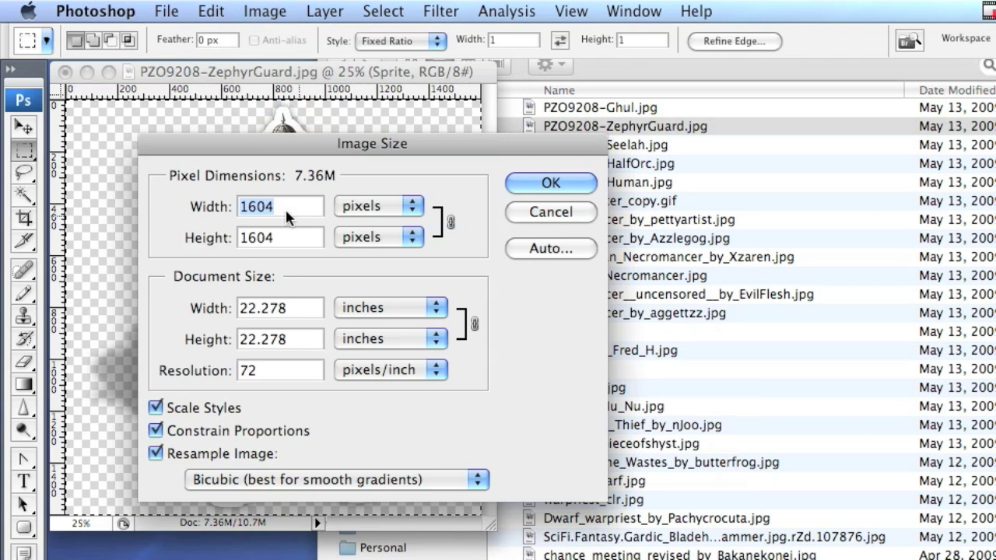
pyautogui.write('64')
pyautogui.click(547, 181)
pyautogui.press('super+equal')
pyautogui.press('super+equal')
pyautogui.press('super+equal')
pyautogui.press('super+equal')
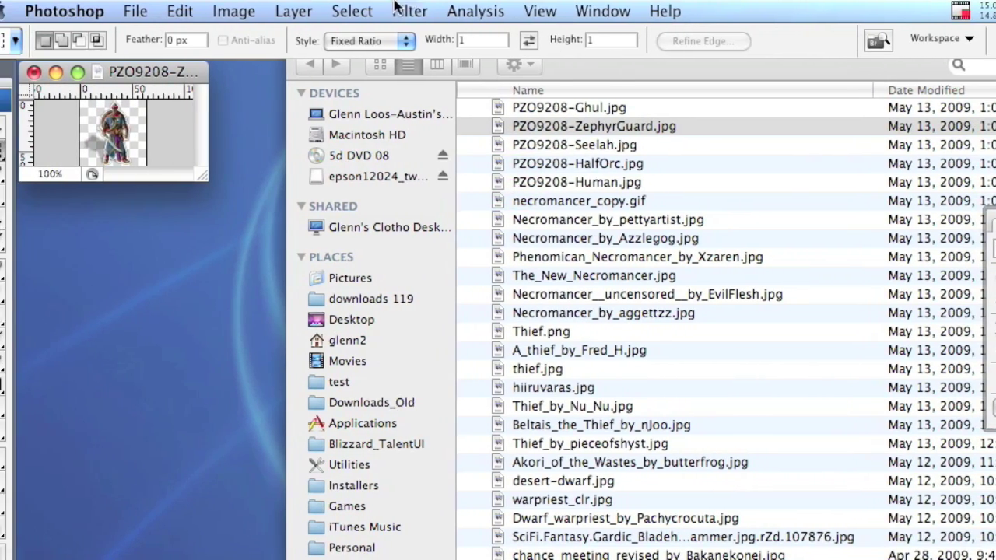
# Sharpen the Sprite layer with an Unsharp Mask of 50% amount, 1.0-pixel radius and threshold 0.
pyautogui.click(398, 11)
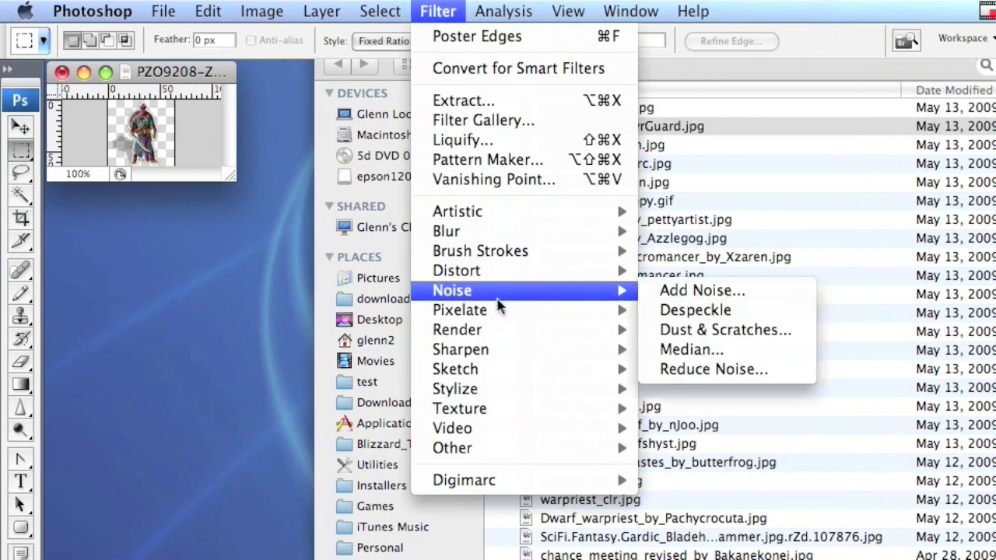
pyautogui.moveTo(510, 333)
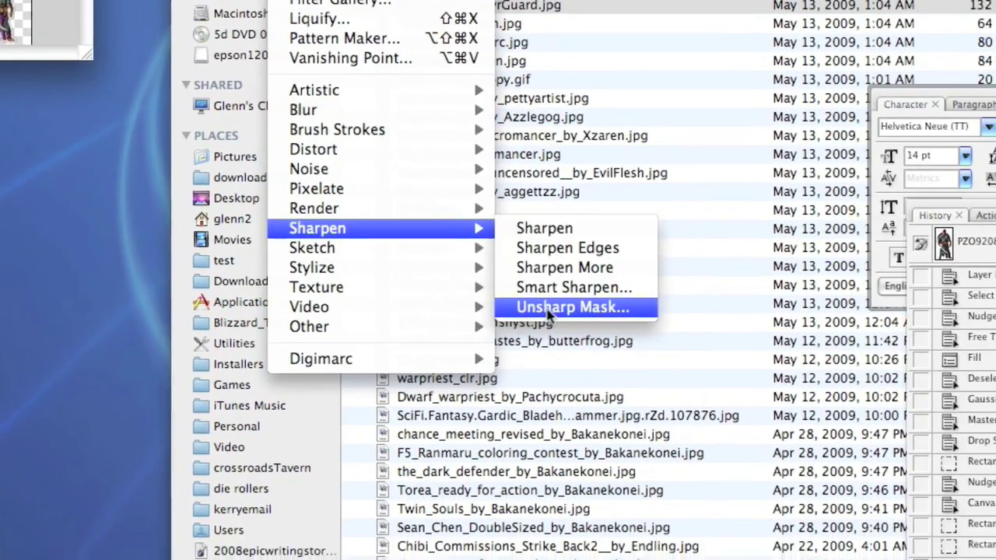
pyautogui.click(689, 393)
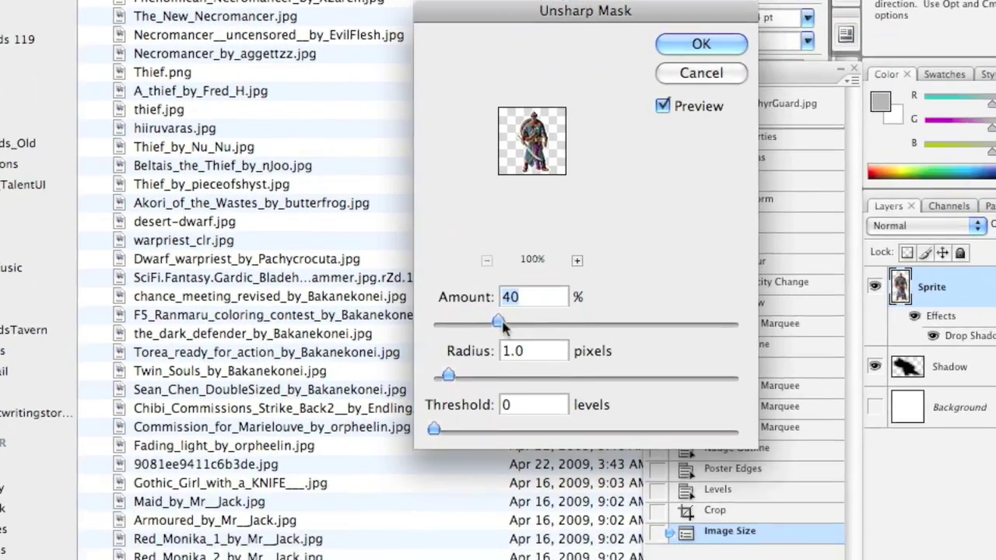
pyautogui.moveTo(498, 322); pyautogui.dragTo(513, 323)
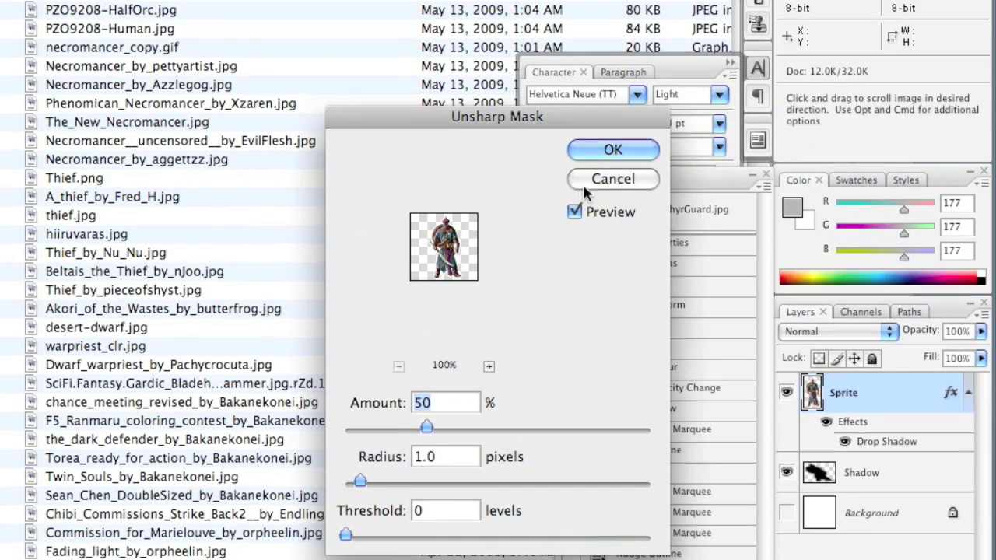
pyautogui.click(639, 63)
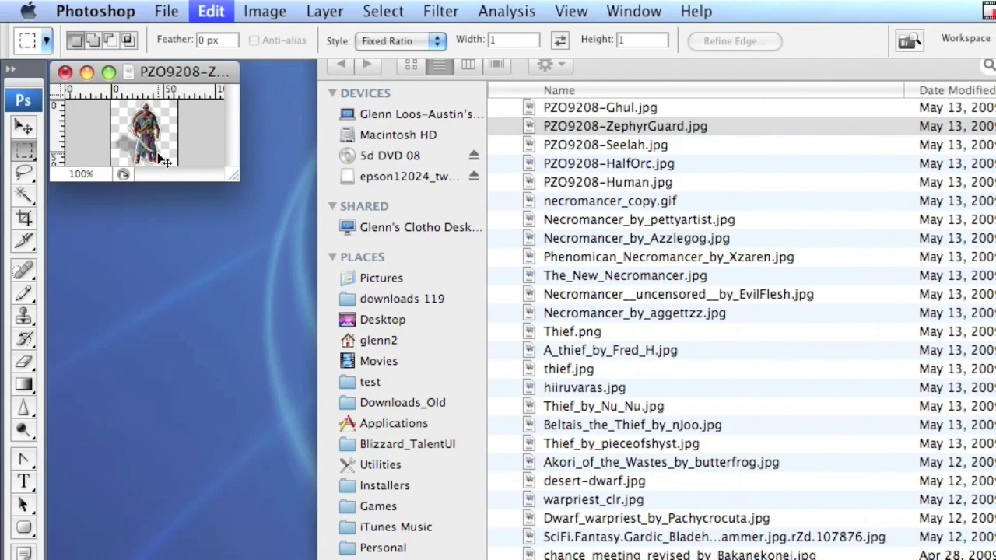
# Save the image for the web as a transparent PNG-24 named ZephyrGuard1.png in the villians folder.
pyautogui.click(168, 10)
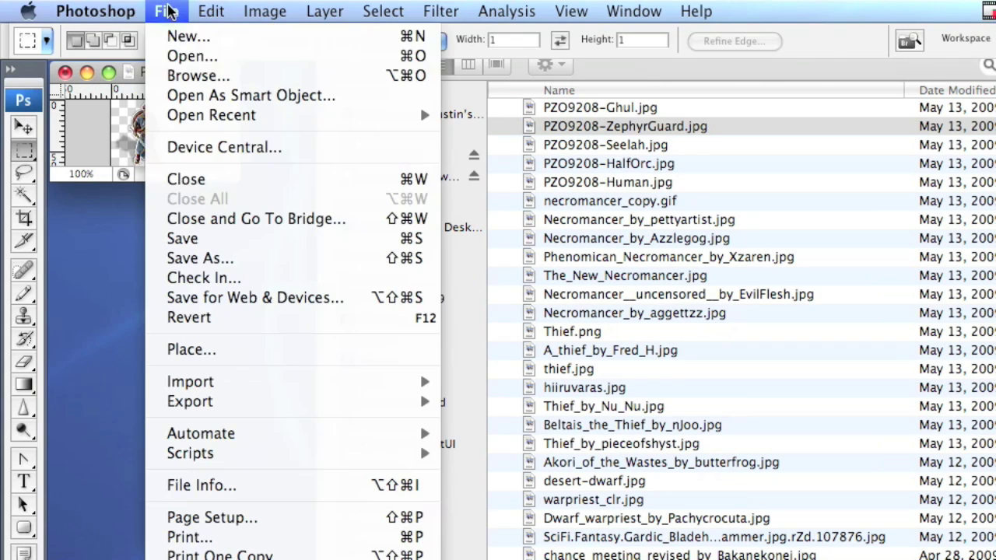
pyautogui.click(257, 299)
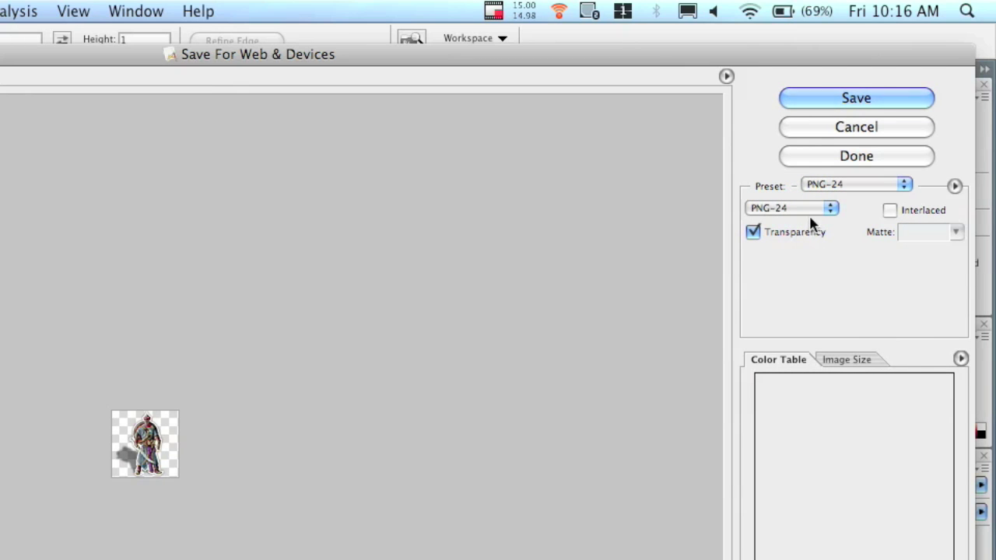
pyautogui.click(838, 98)
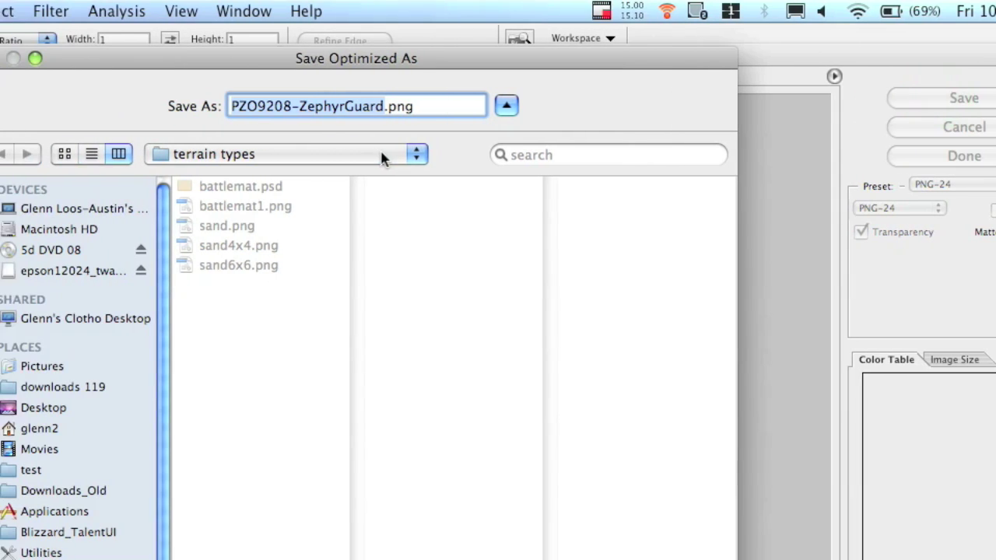
pyautogui.click(229, 154)
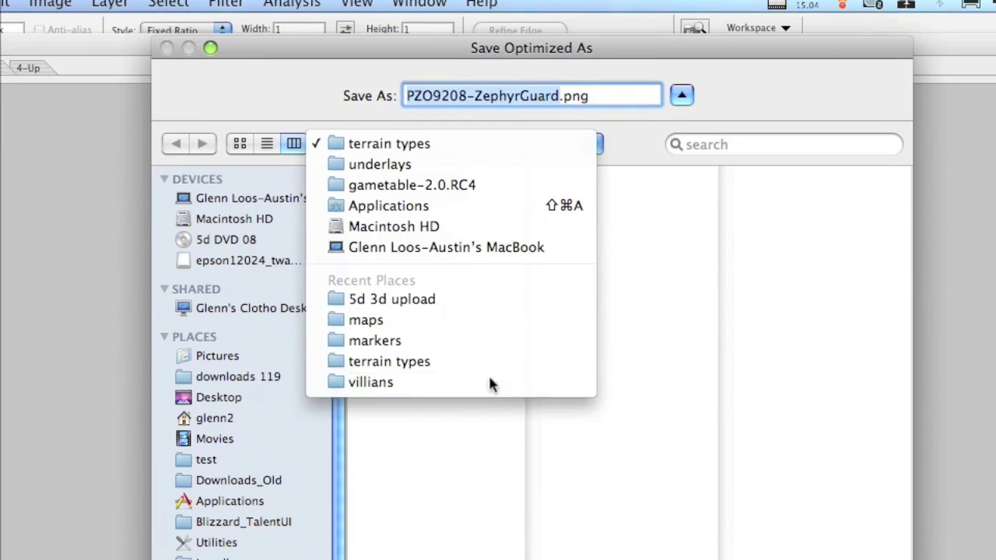
pyautogui.click(491, 389)
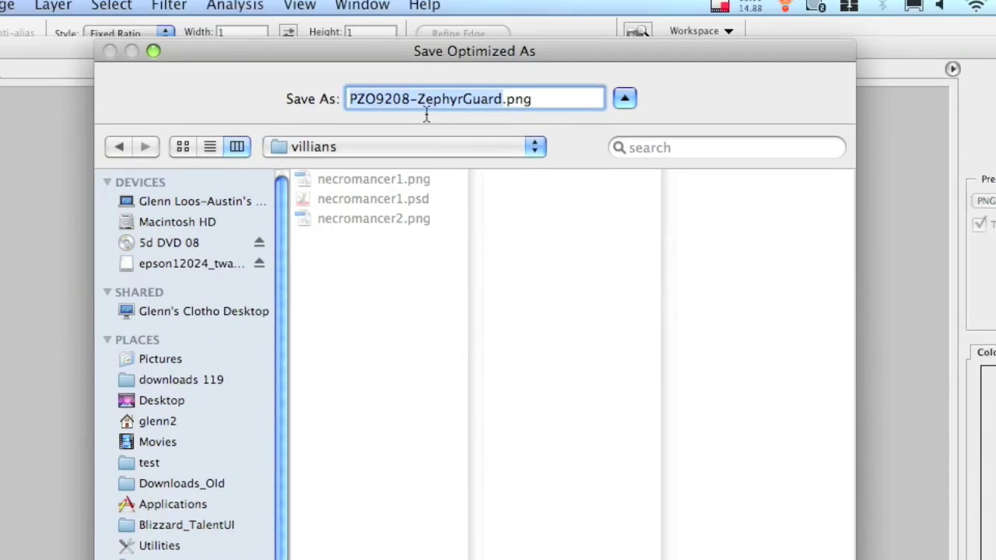
pyautogui.click(412, 100)
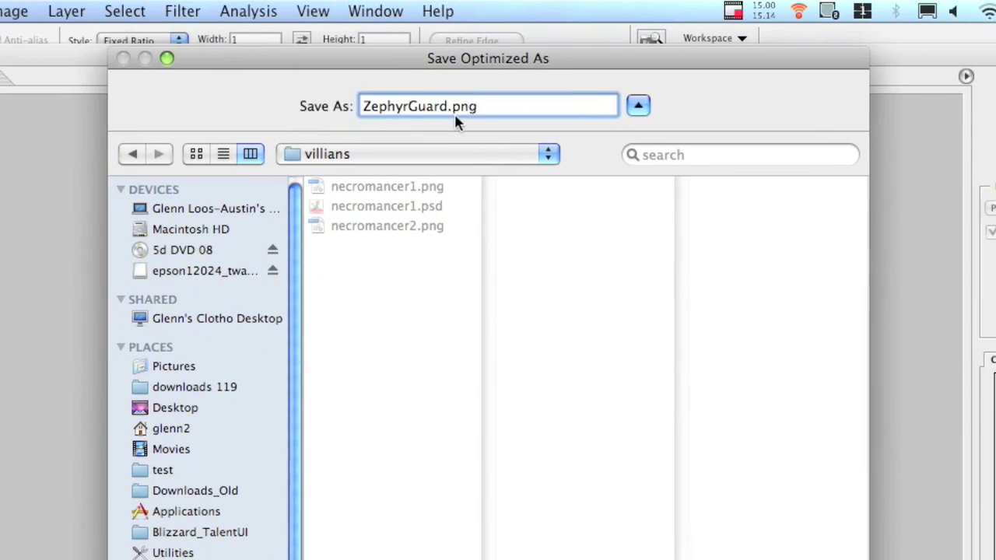
pyautogui.click(400, 88)
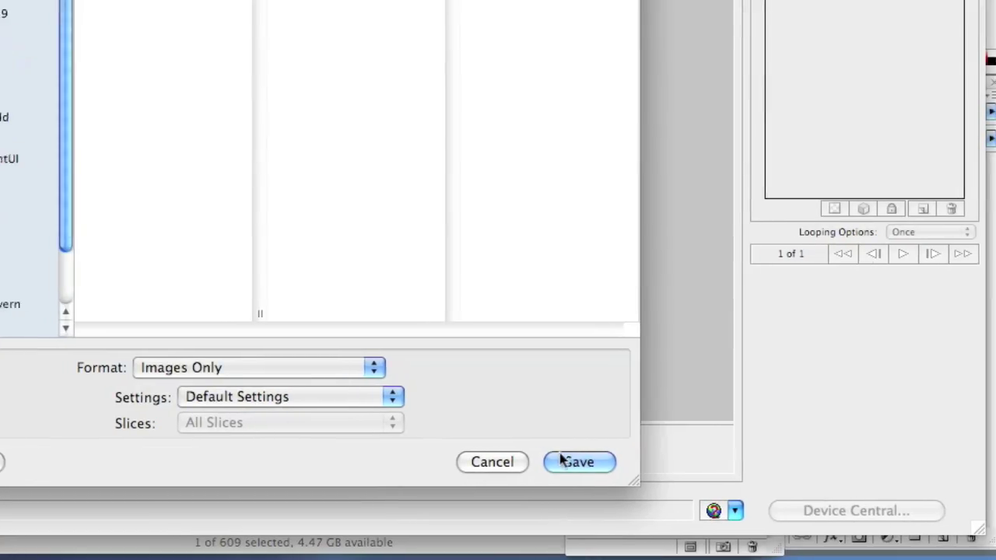
pyautogui.click(561, 460)
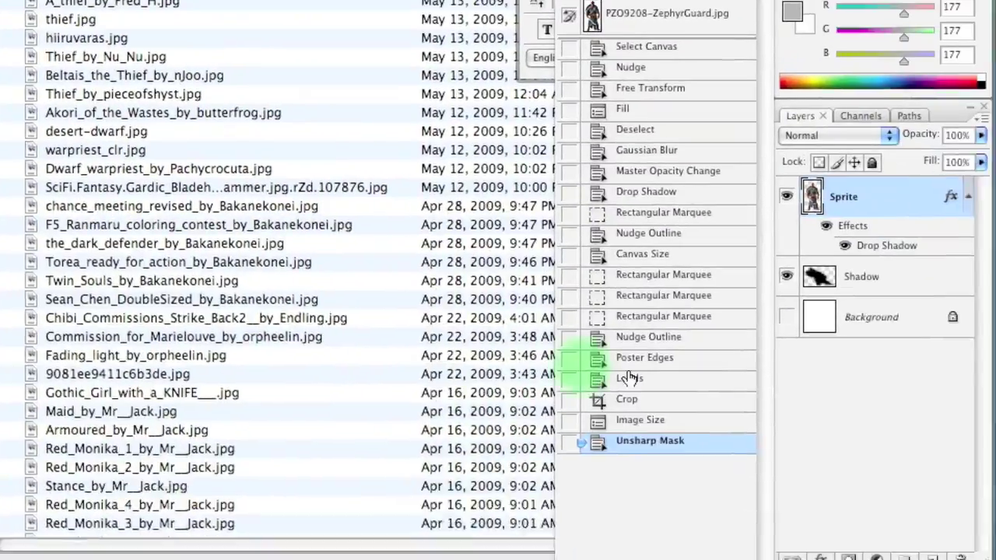
# Return to the Crop state in the history, resize the image to 128 pixels wide and reapply the Unsharp Mask filter.
pyautogui.click(629, 400)
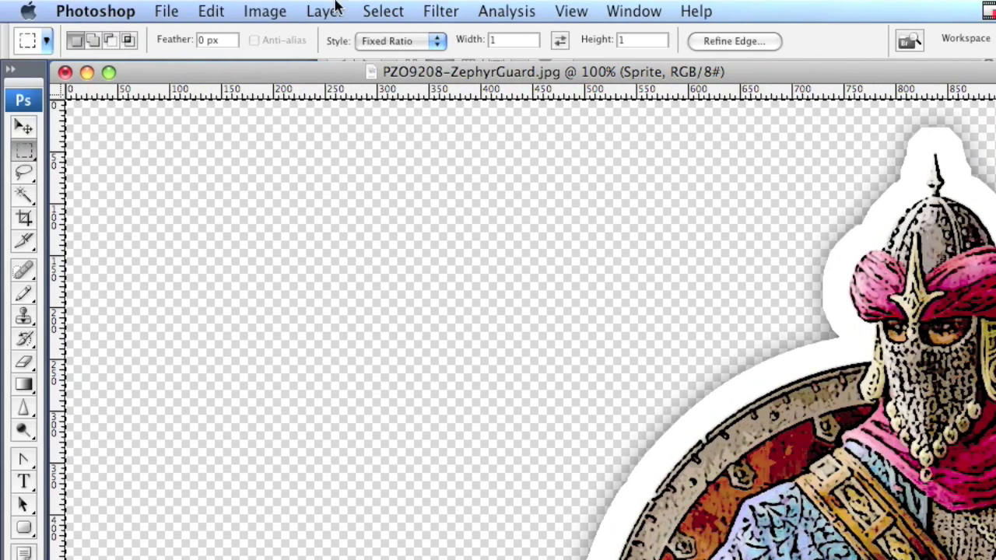
pyautogui.click(230, 11)
pyautogui.click(325, 173)
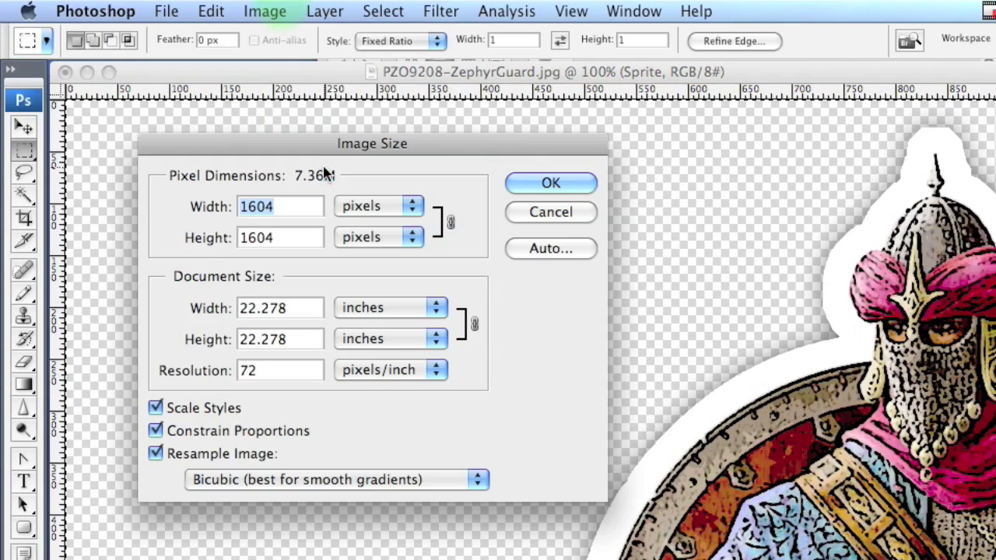
pyautogui.write('128')
pyautogui.press('Return')
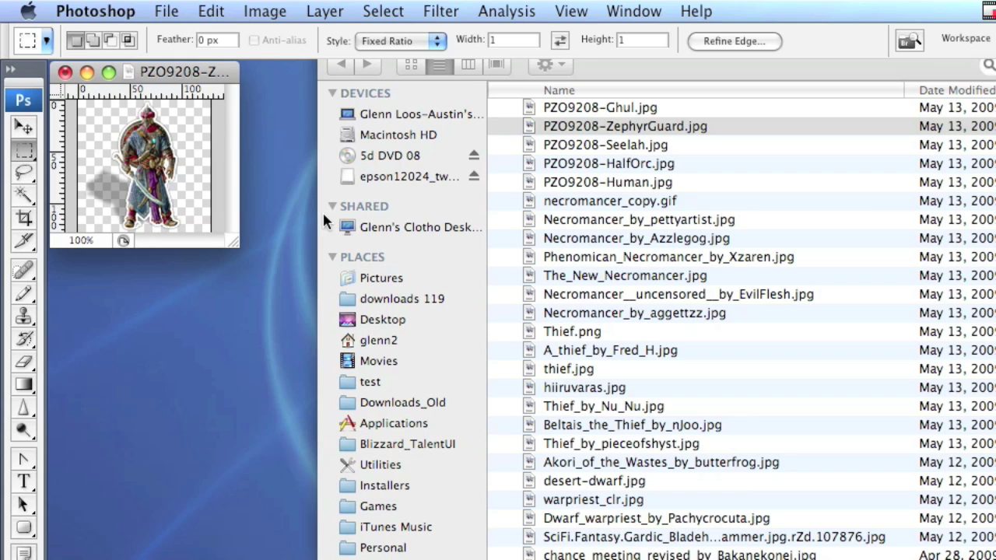
pyautogui.click(440, 10)
pyautogui.click(440, 43)
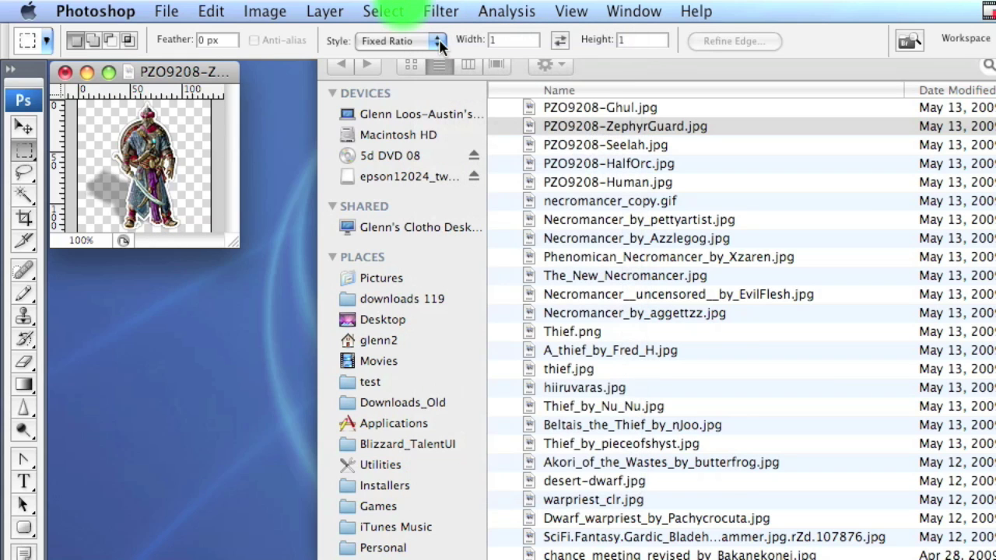
# Save the 128-pixel image for the web as a transparent PNG-24 named ZephyrGuard2.png in the villians folder.
pyautogui.click(166, 11)
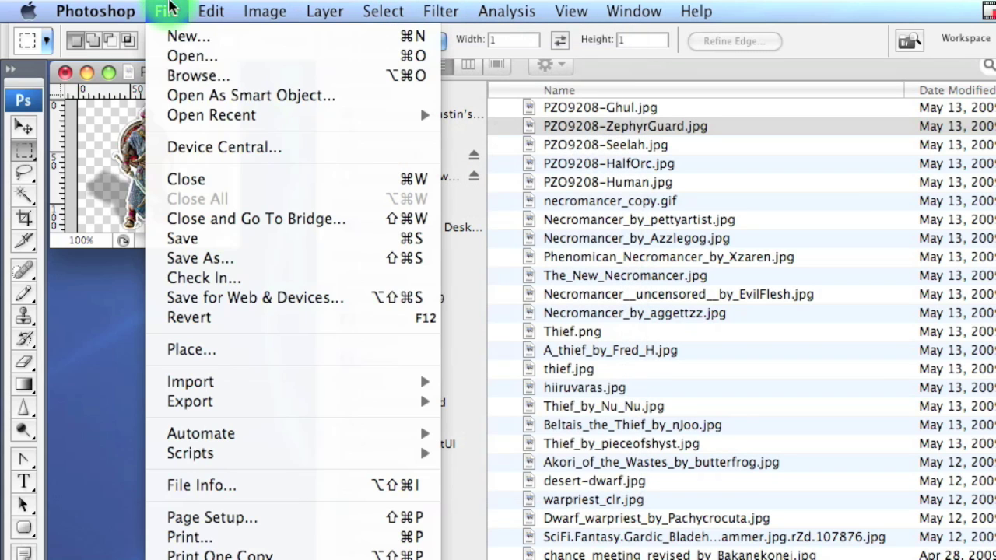
pyautogui.click(265, 304)
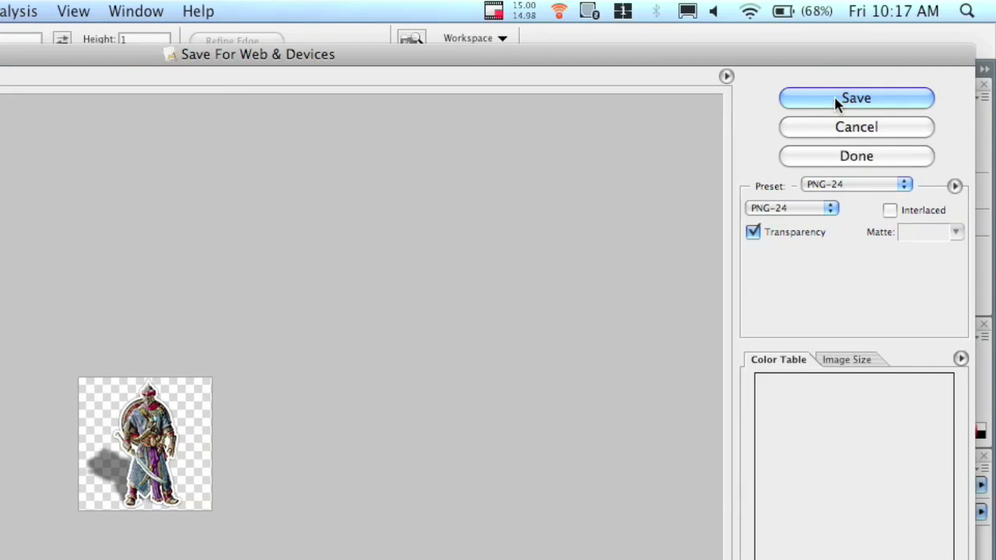
pyautogui.click(835, 100)
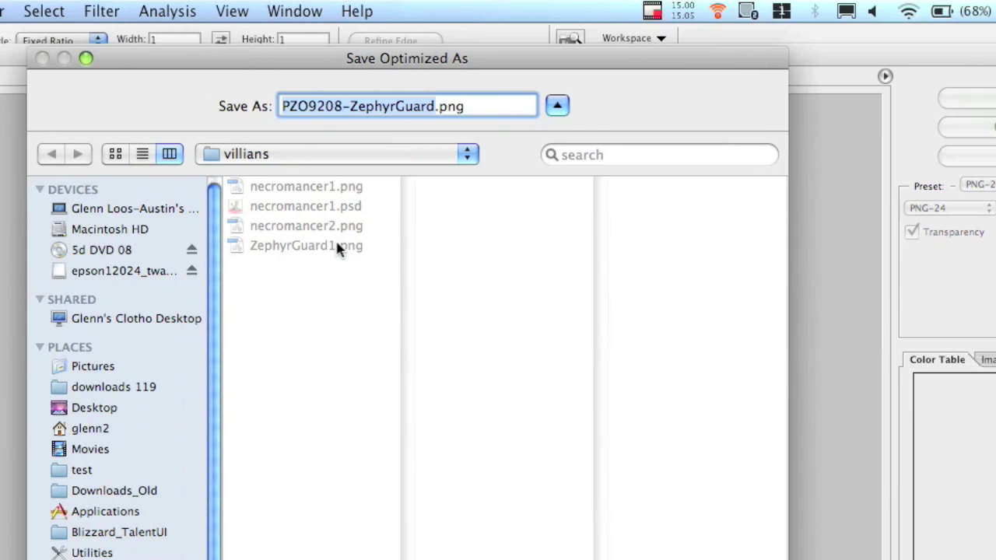
pyautogui.click(192, 245)
pyautogui.click(210, 106)
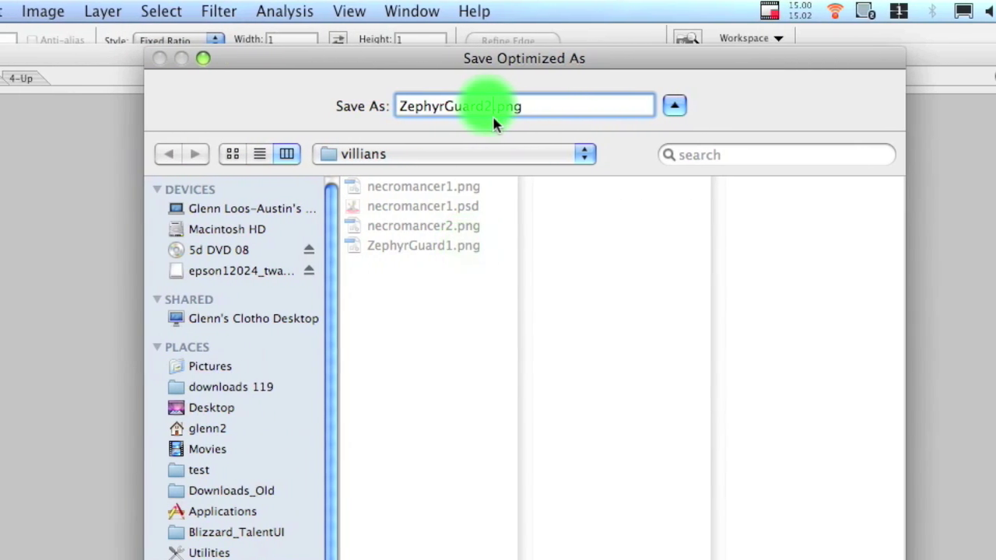
pyautogui.press('Delete')
pyautogui.write('2')
pyautogui.click(661, 559)
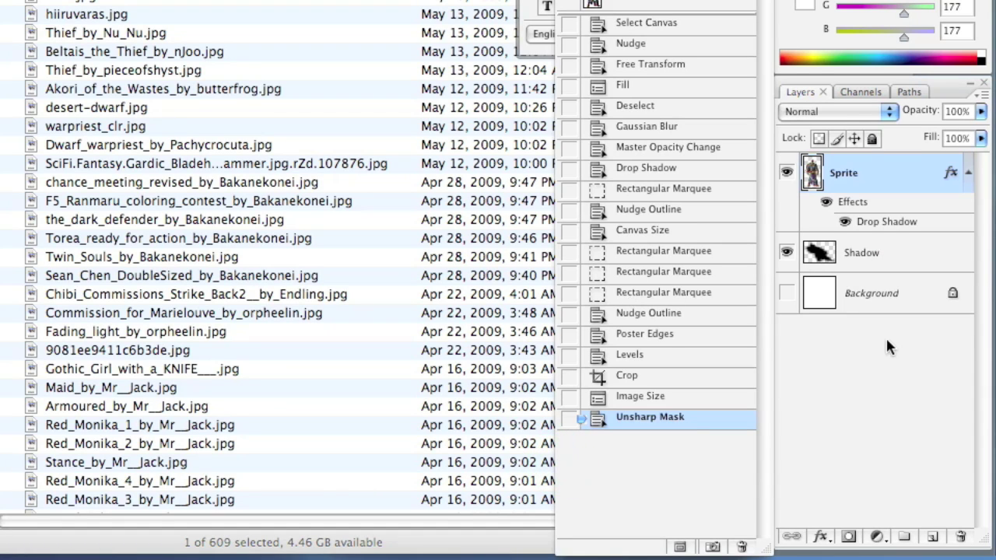
# Create a new layer with default settings and move it beneath the Shadow layer.
pyautogui.click(868, 256)
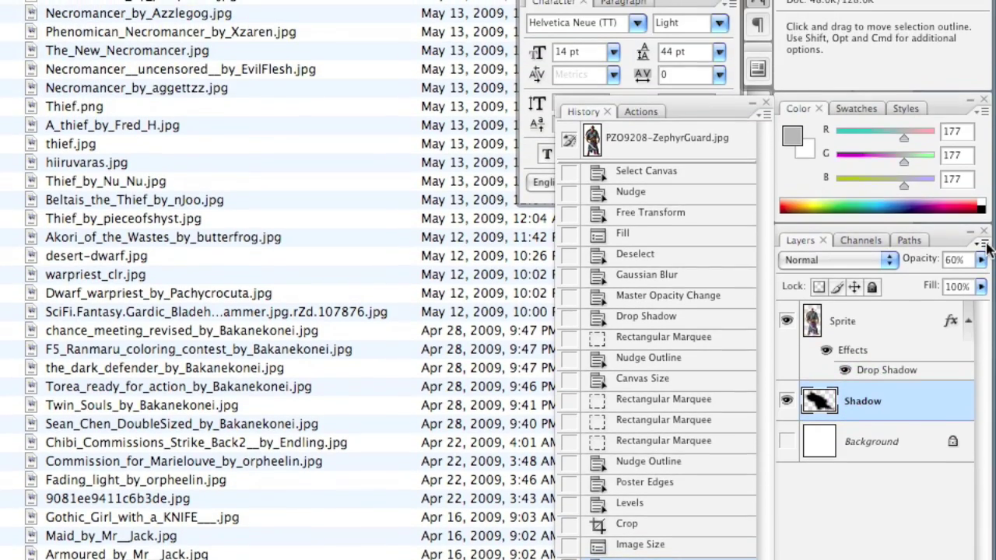
pyautogui.click(981, 121)
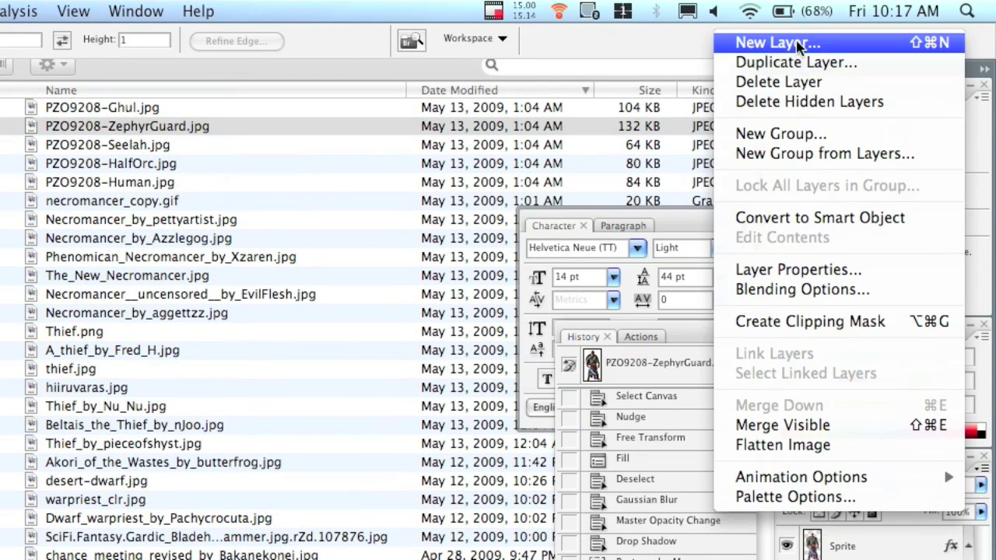
pyautogui.click(798, 44)
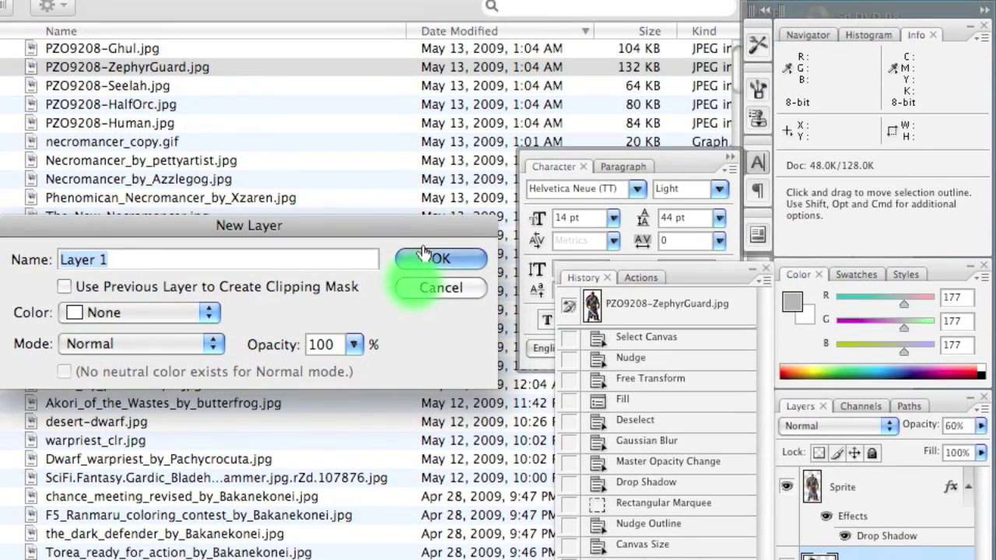
pyautogui.click(423, 253)
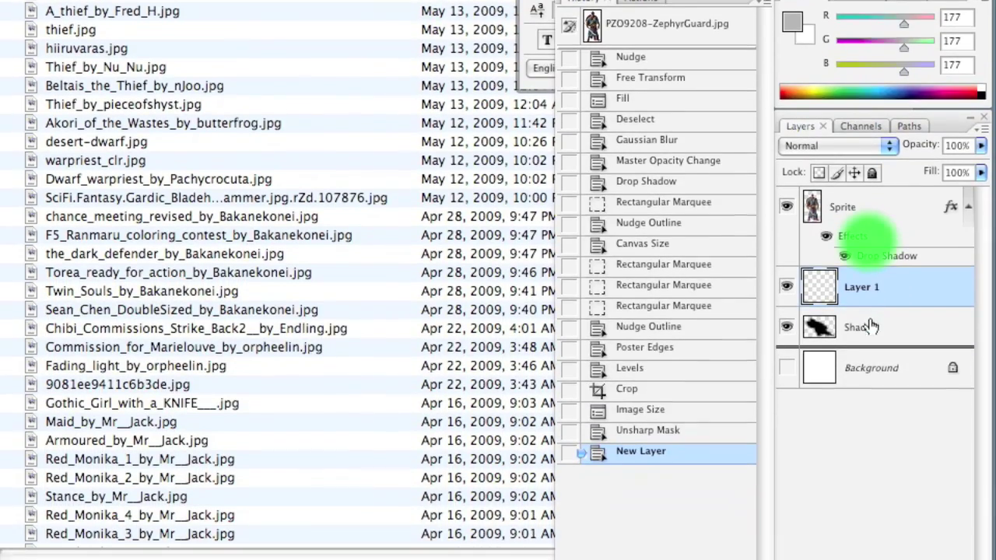
pyautogui.moveTo(871, 327); pyautogui.dragTo(870, 344)
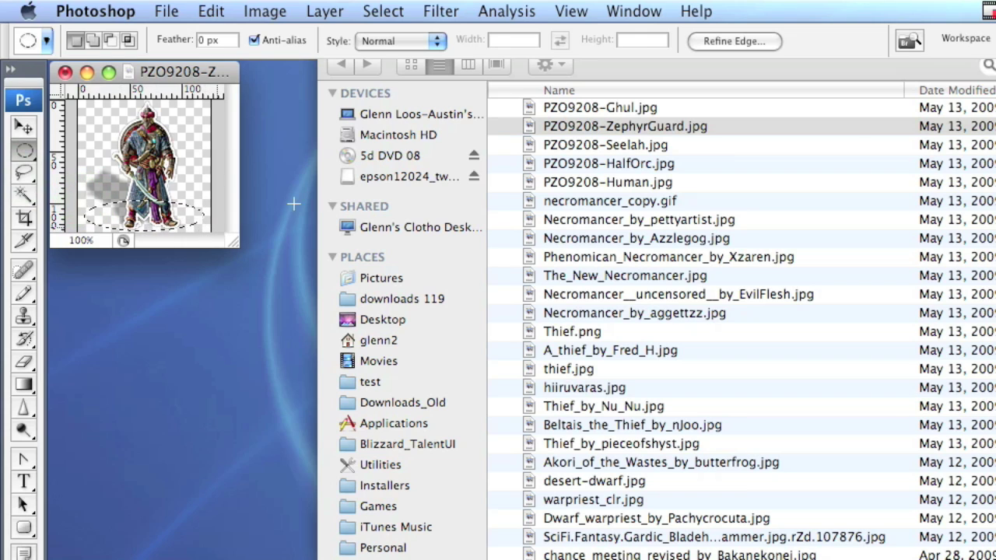
# Set the foreground color to a bright red with RGB values 236, 0, 0.
pyautogui.click(218, 9)
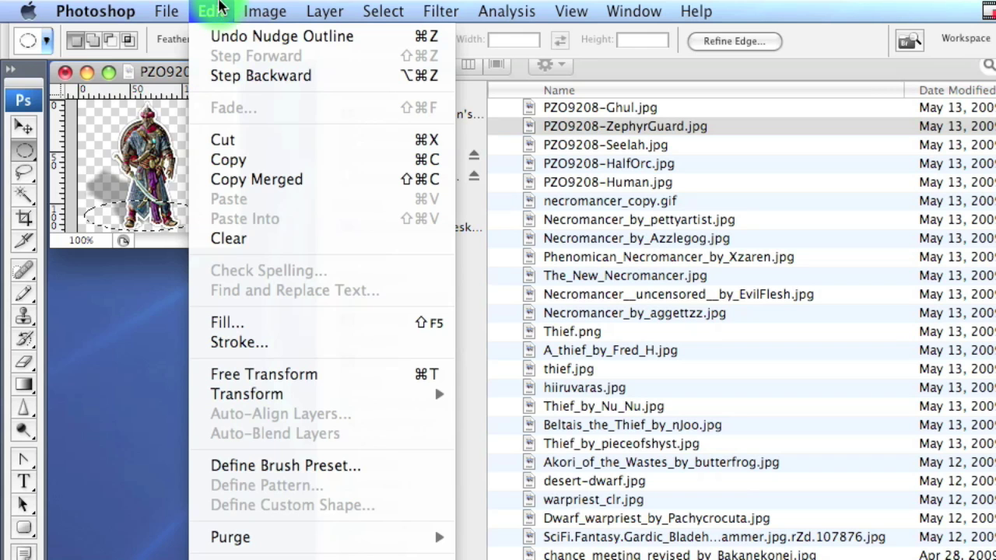
pyautogui.click(278, 326)
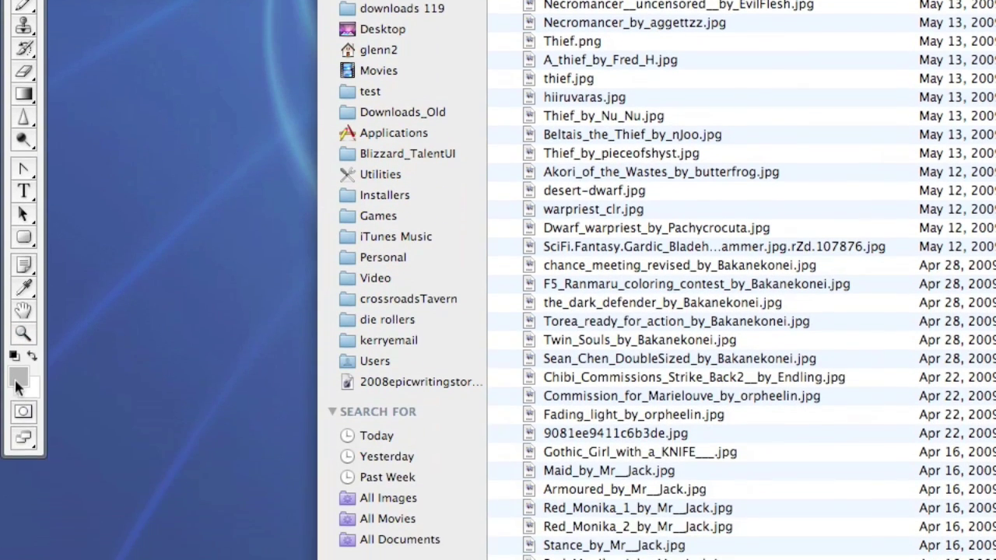
pyautogui.click(22, 559)
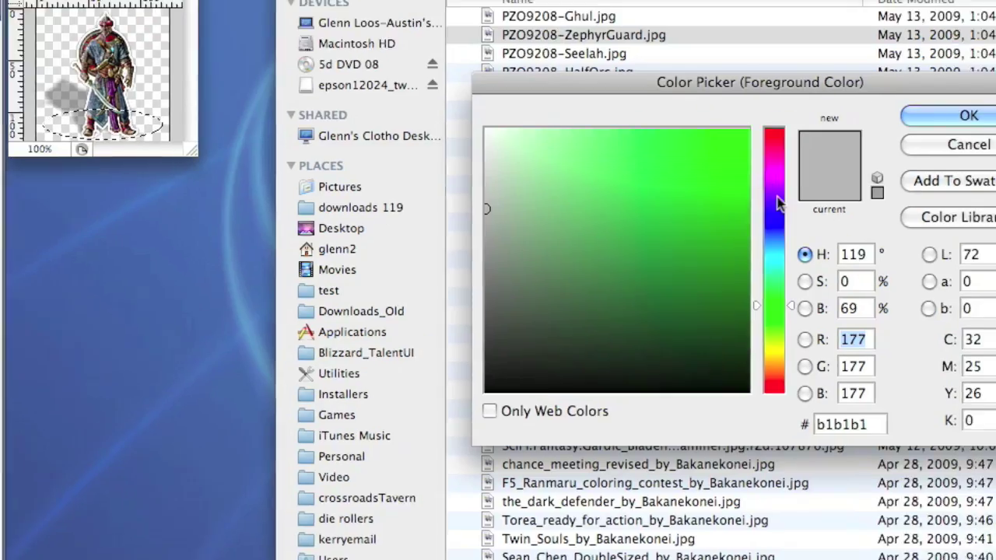
pyautogui.click(816, 26)
pyautogui.click(774, 79)
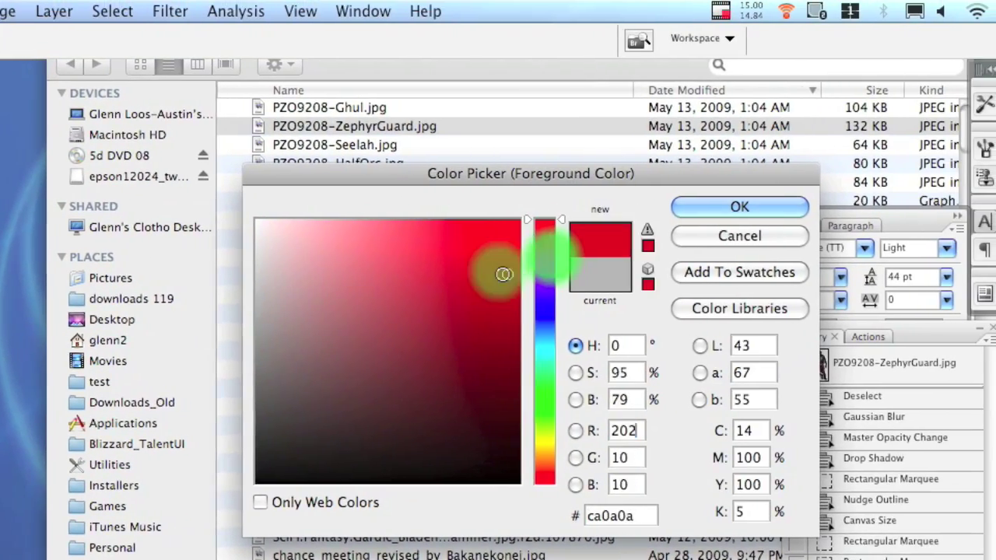
pyautogui.moveTo(503, 274)
pyautogui.mouseDown()
pyautogui.moveTo(522, 274)
pyautogui.moveTo(534, 243)
pyautogui.moveTo(511, 238)
pyautogui.mouseUp()
pyautogui.click(661, 207)
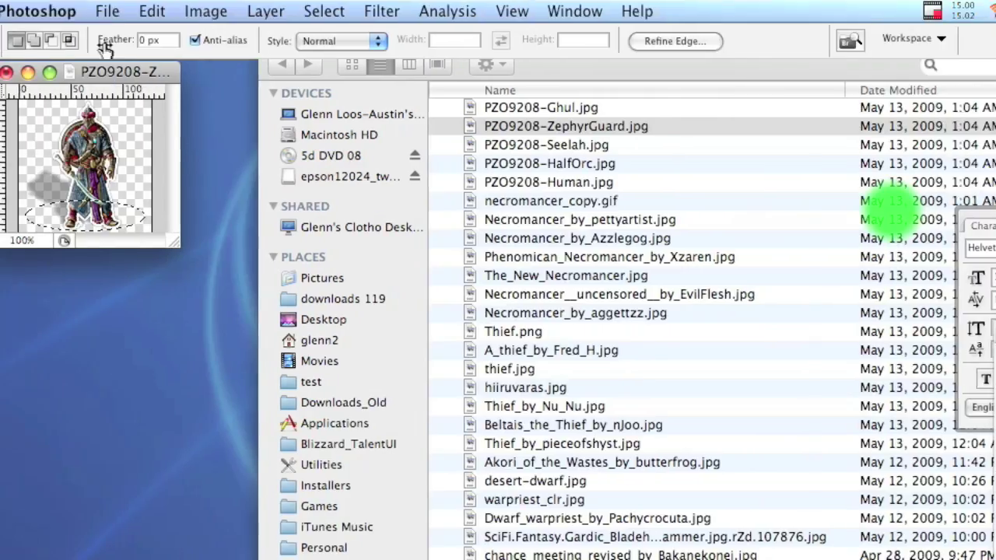
# Fill the elliptical selection around the figure's feet with the foreground color at 100% opacity and deselect it.
pyautogui.click(163, 9)
pyautogui.click(267, 323)
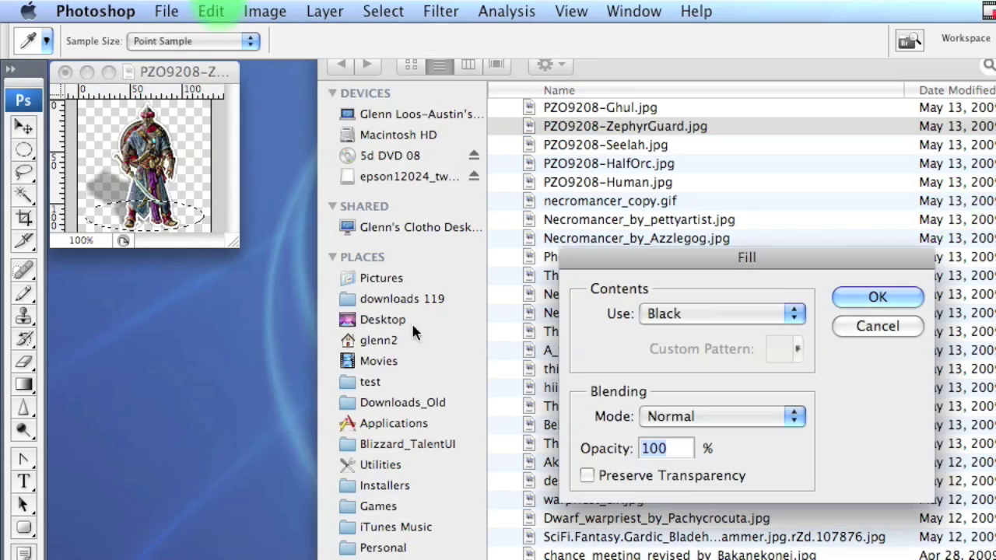
pyautogui.click(685, 315)
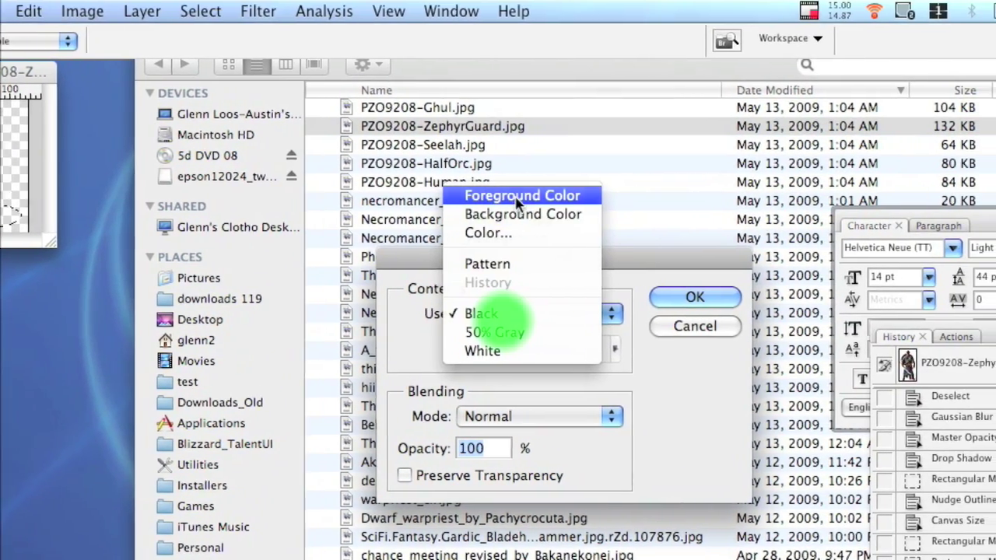
pyautogui.click(594, 160)
pyautogui.click(561, 298)
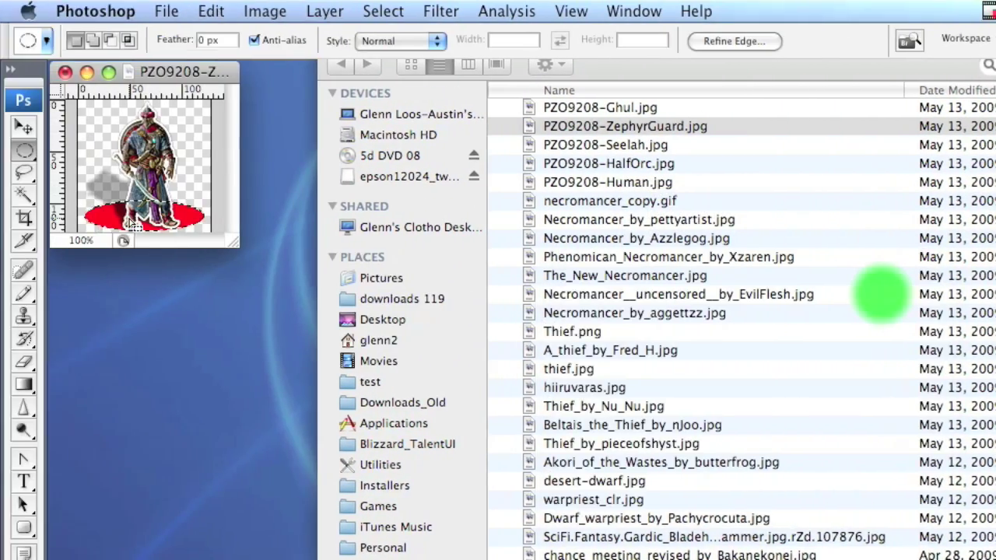
pyautogui.click(372, 9)
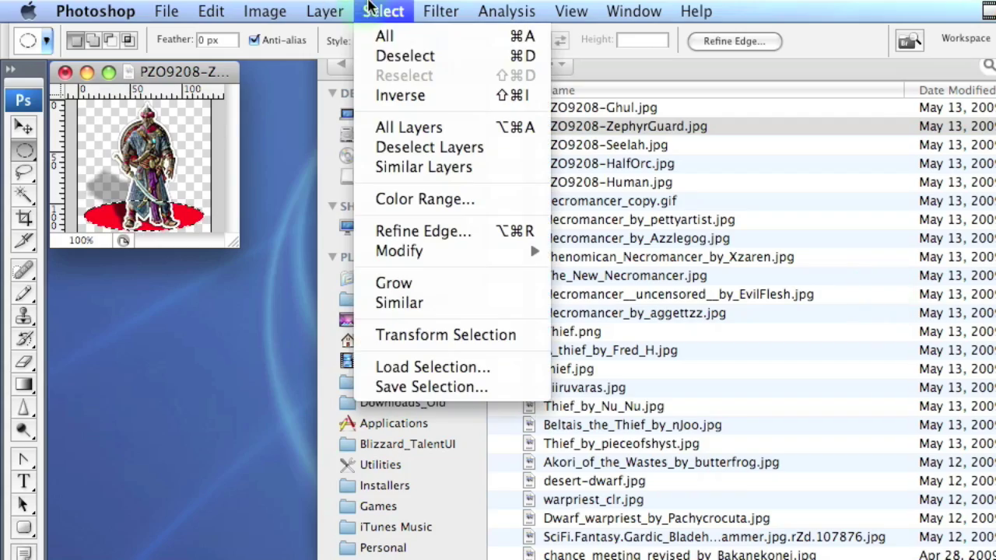
pyautogui.click(383, 58)
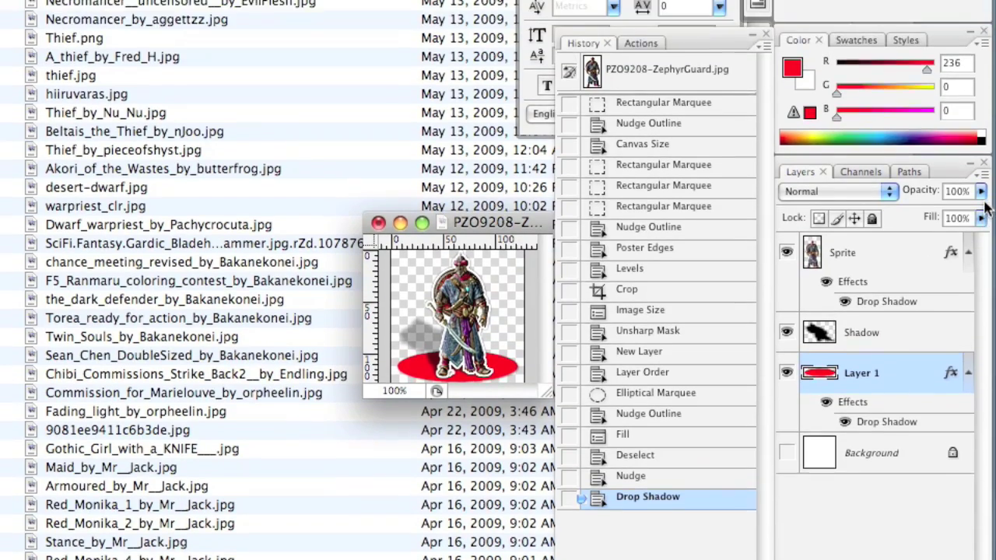
# Lower the opacity of the red ellipse's layer to 80%.
pyautogui.click(981, 138)
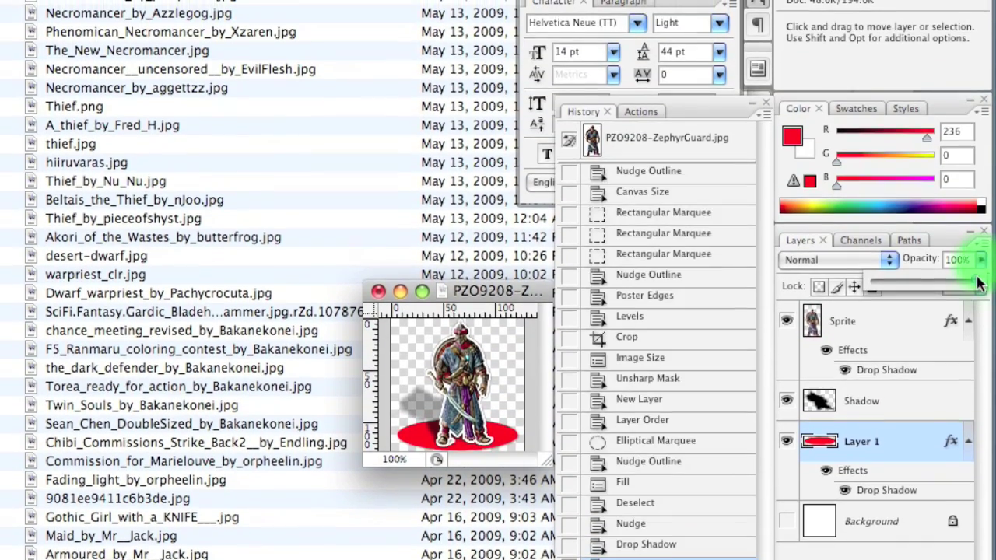
pyautogui.moveTo(963, 288); pyautogui.dragTo(943, 295)
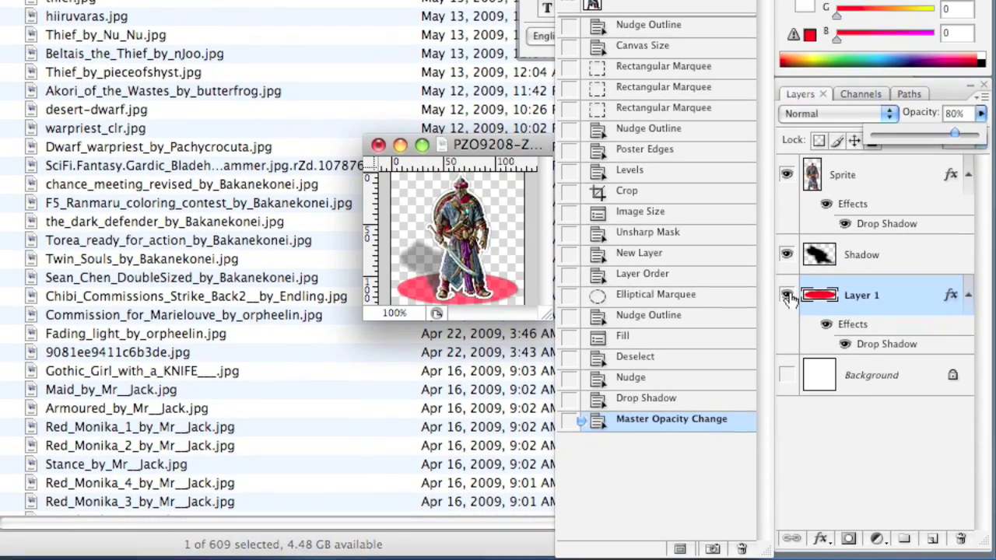
pyautogui.click(786, 437)
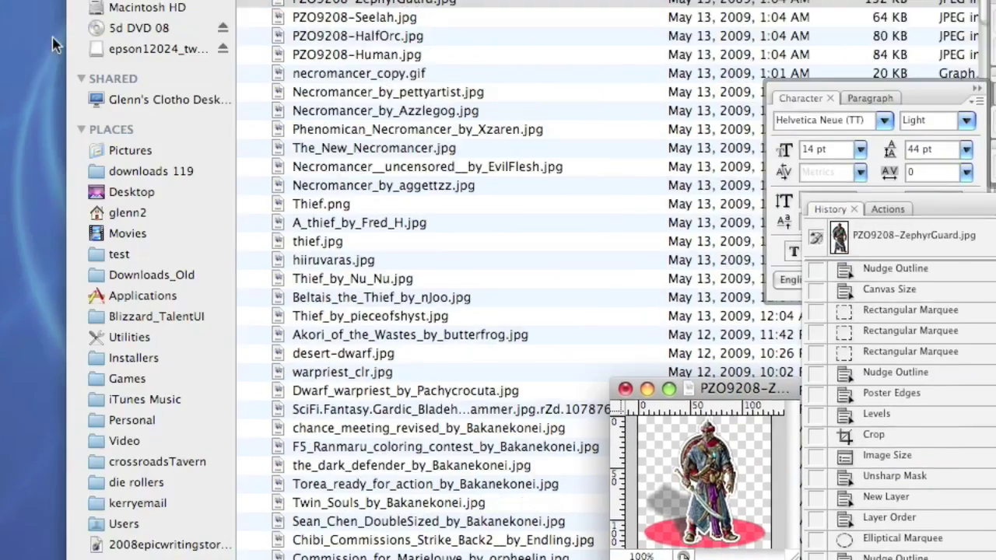
# Save the version with the red base for the web as a transparent PNG-24 named ZephyrGuard2_v.png in the villians folder.
pyautogui.click(92, 11)
pyautogui.moveTo(167, 7)
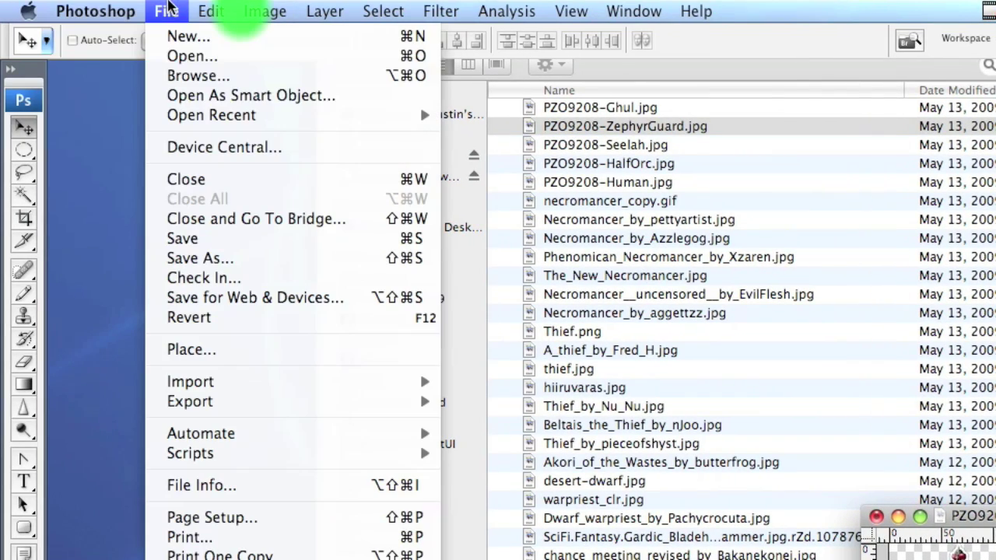
pyautogui.click(237, 302)
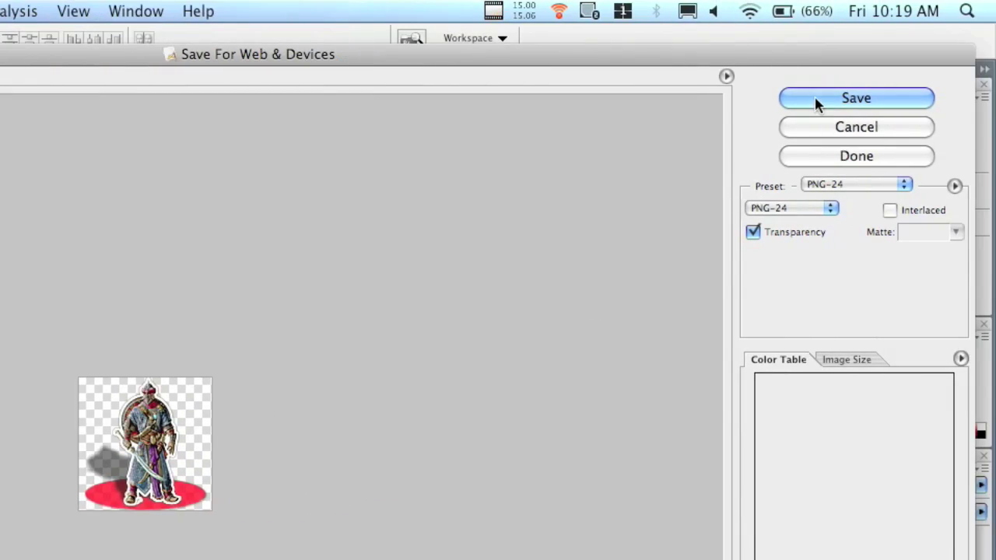
pyautogui.click(995, 68)
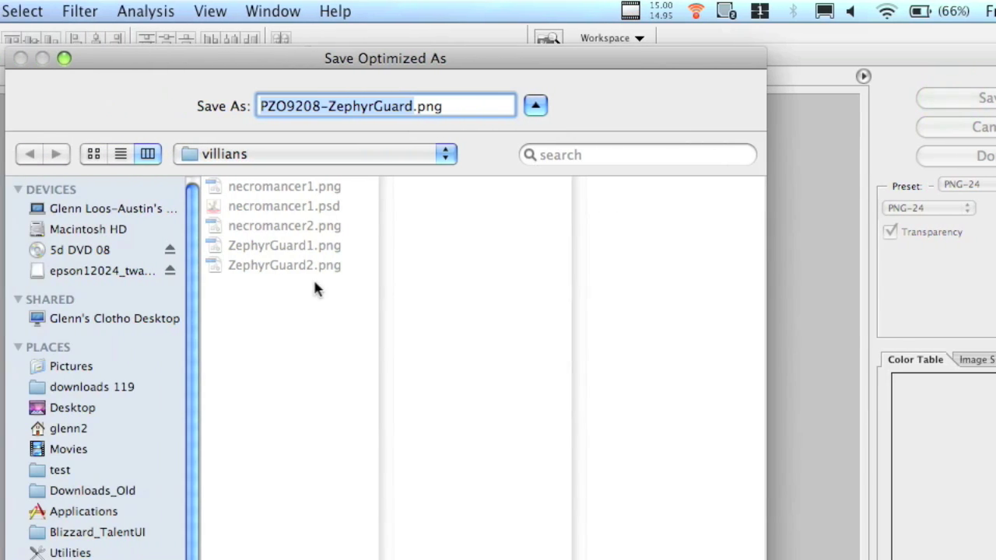
pyautogui.click(162, 265)
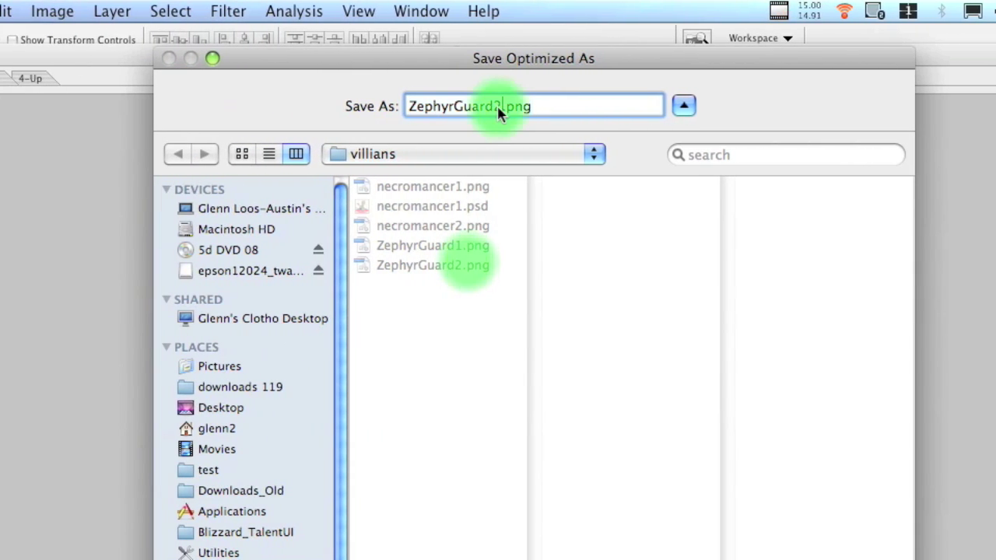
pyautogui.write('_v')
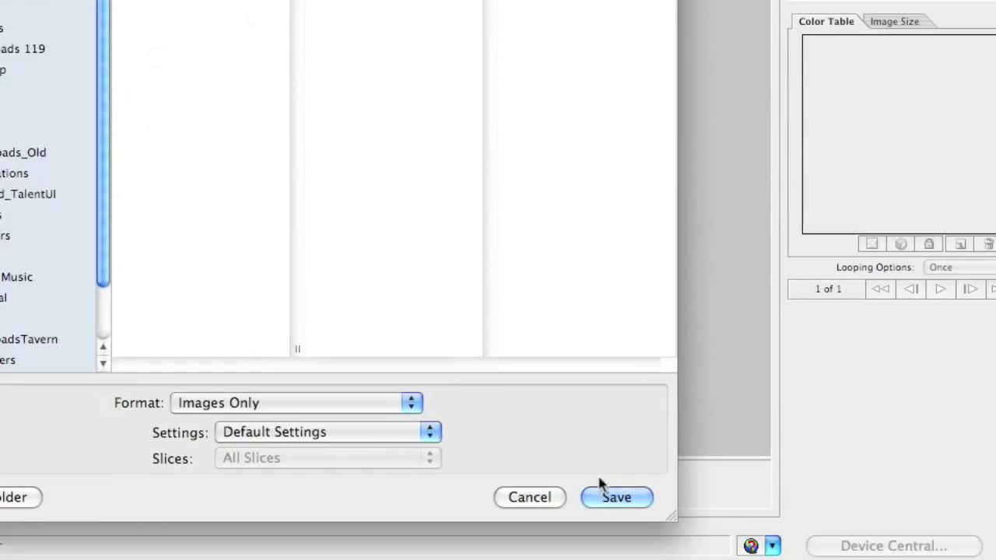
pyautogui.click(603, 492)
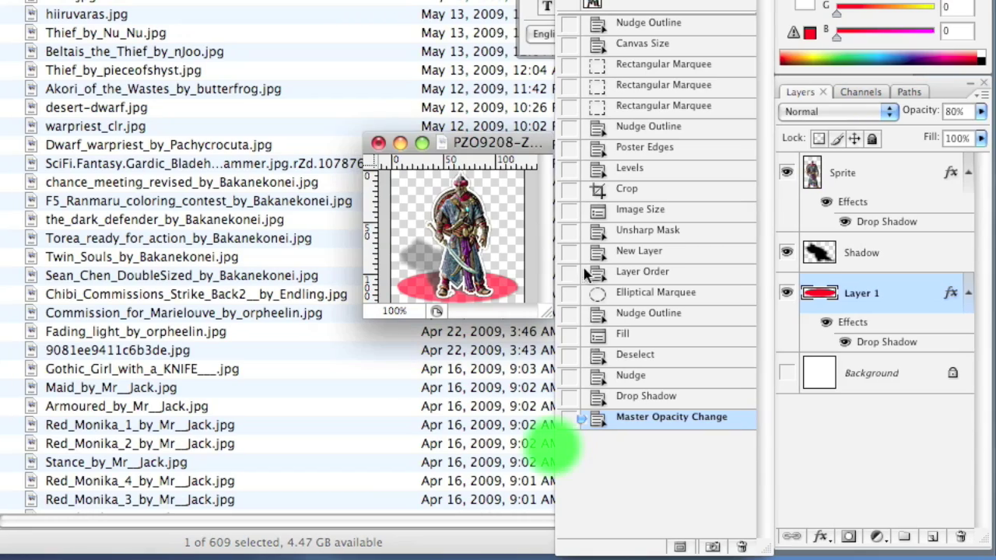
# Switch to Gametable and place the ZephyrGuard1 pog from the villians group in the stone-floored room among the skeletons.
pyautogui.click(730, 523)
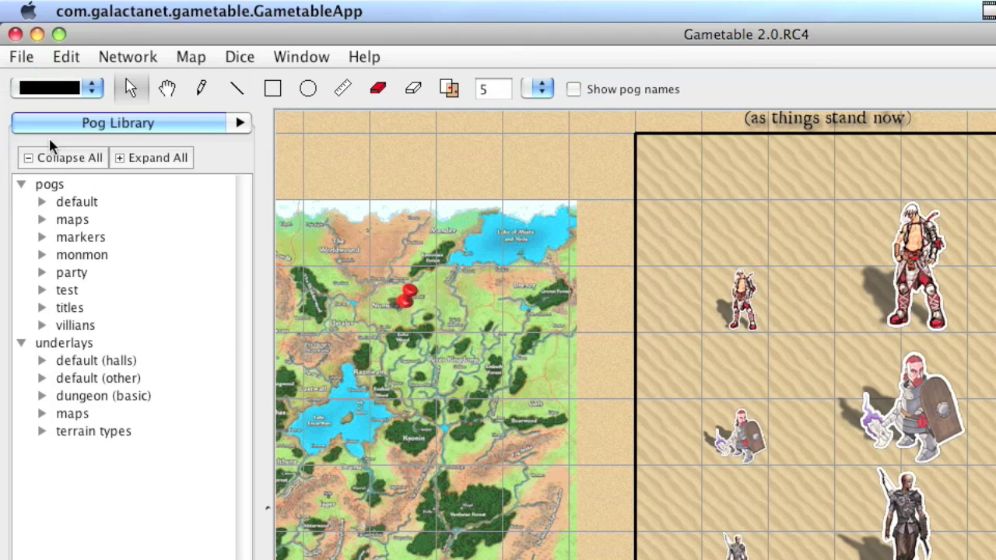
pyautogui.click(42, 325)
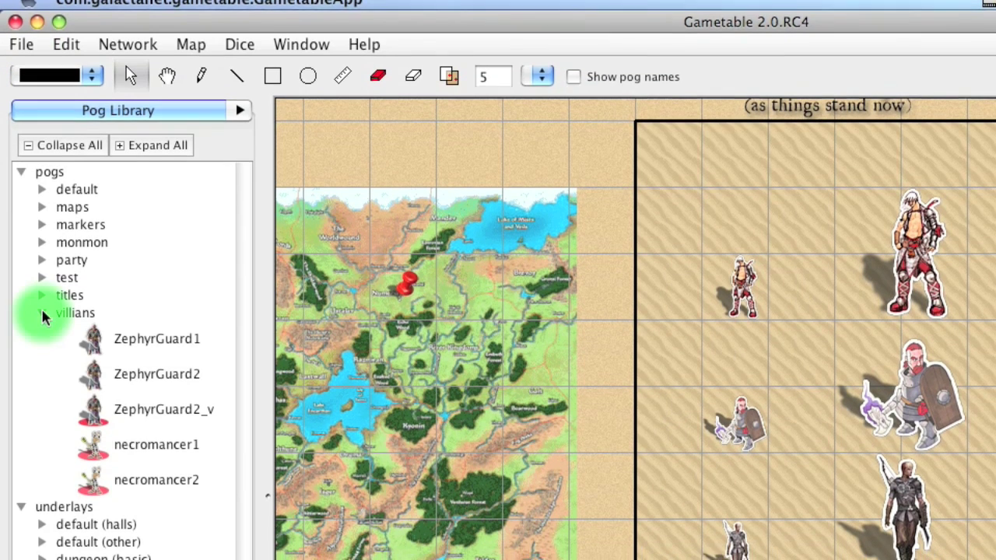
pyautogui.moveTo(106, 358)
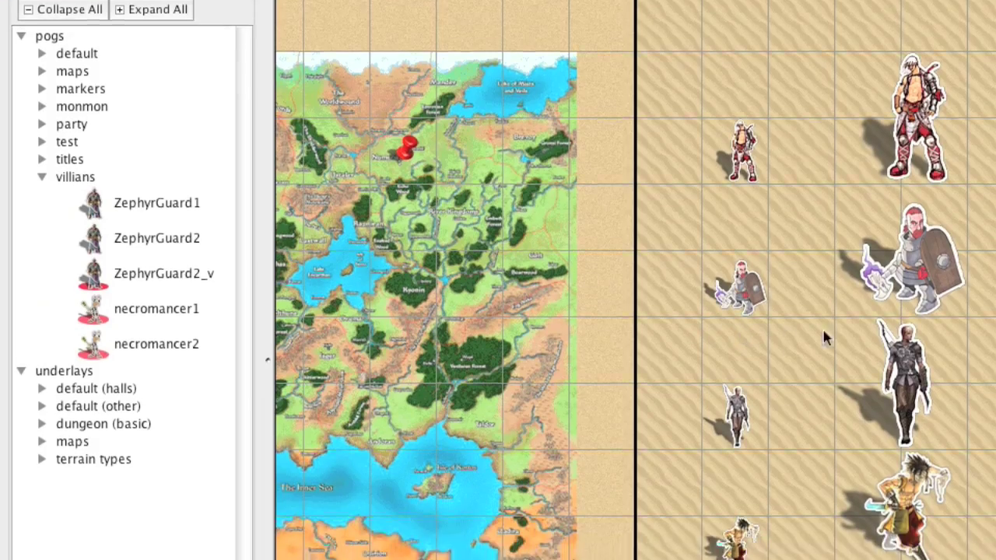
pyautogui.moveTo(912, 426)
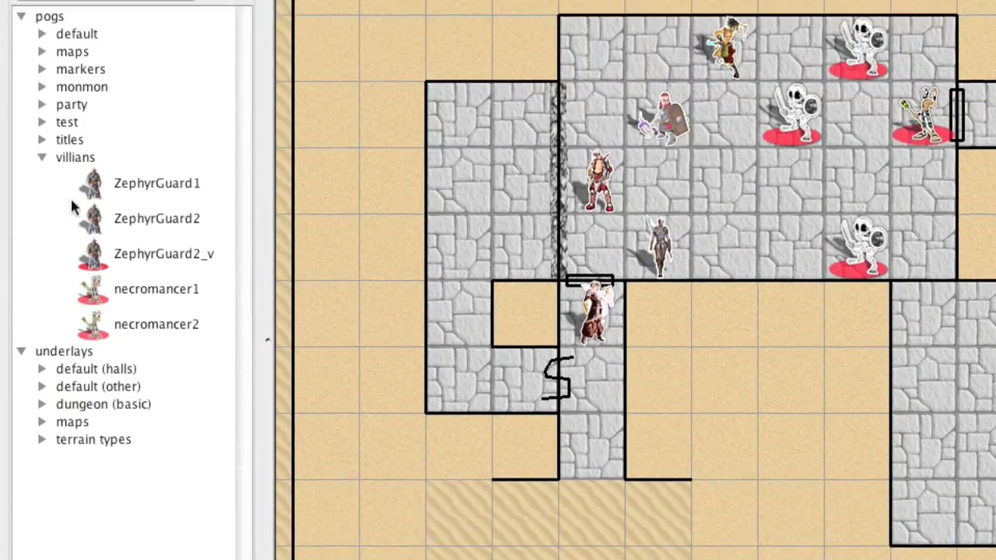
pyautogui.moveTo(99, 255)
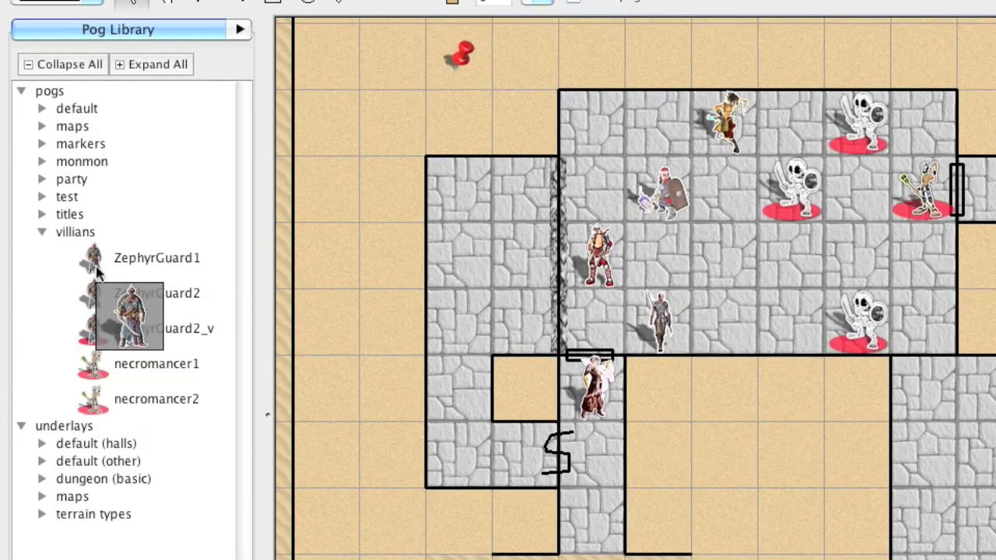
pyautogui.moveTo(94, 263); pyautogui.dragTo(739, 279)
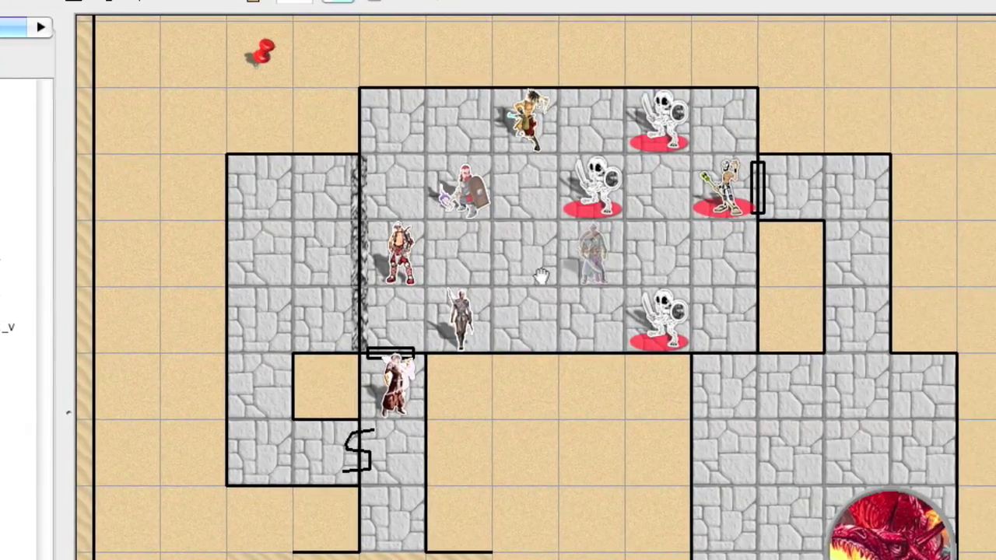
# Place the red-based ZephyrGuard2_v pog from the villians group in the large-scale stone room, near the skeletons and the necromancer.
pyautogui.moveTo(540, 276); pyautogui.dragTo(537, 273)
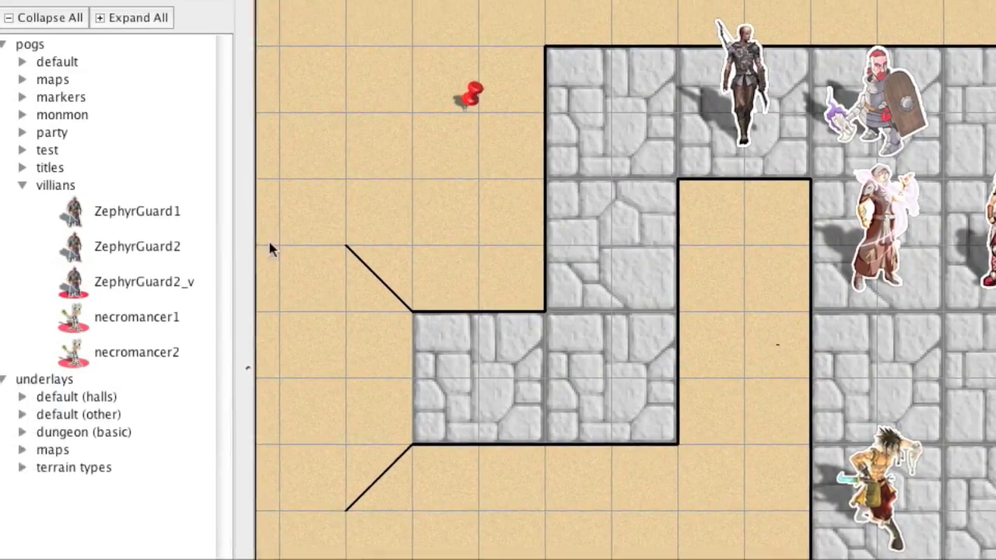
pyautogui.moveTo(95, 277)
pyautogui.moveTo(95, 309); pyautogui.dragTo(995, 136)
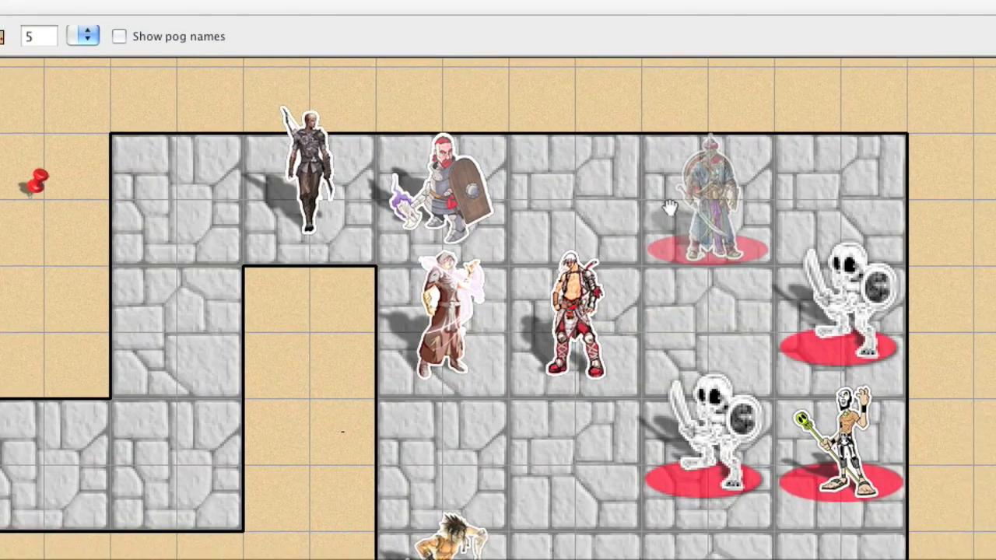
pyautogui.moveTo(669, 207); pyautogui.dragTo(672, 207)
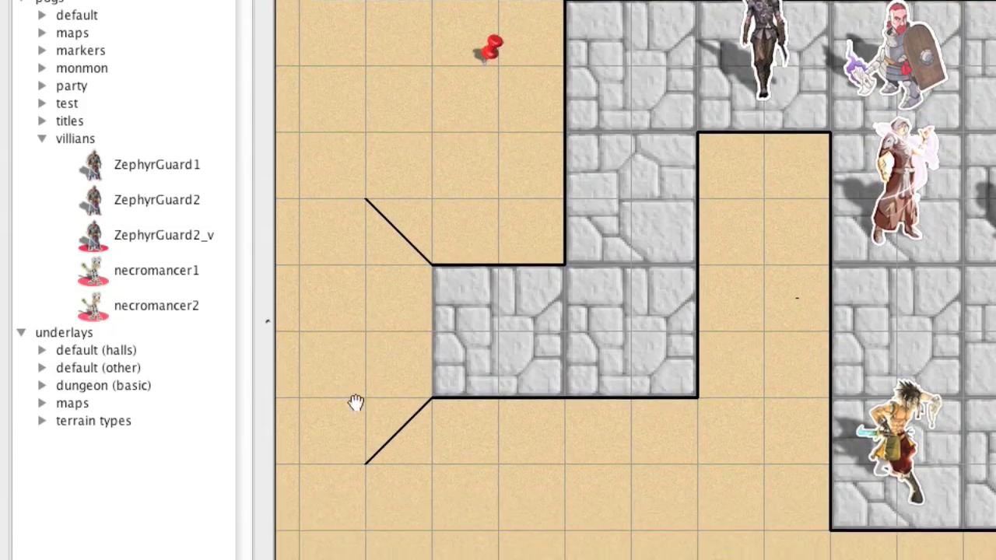
# Place the ZephyrGuard1 pog from the villians group in room B4 of the building floor plan, beside the small necromancer.
pyautogui.moveTo(379, 391); pyautogui.dragTo(715, 2)
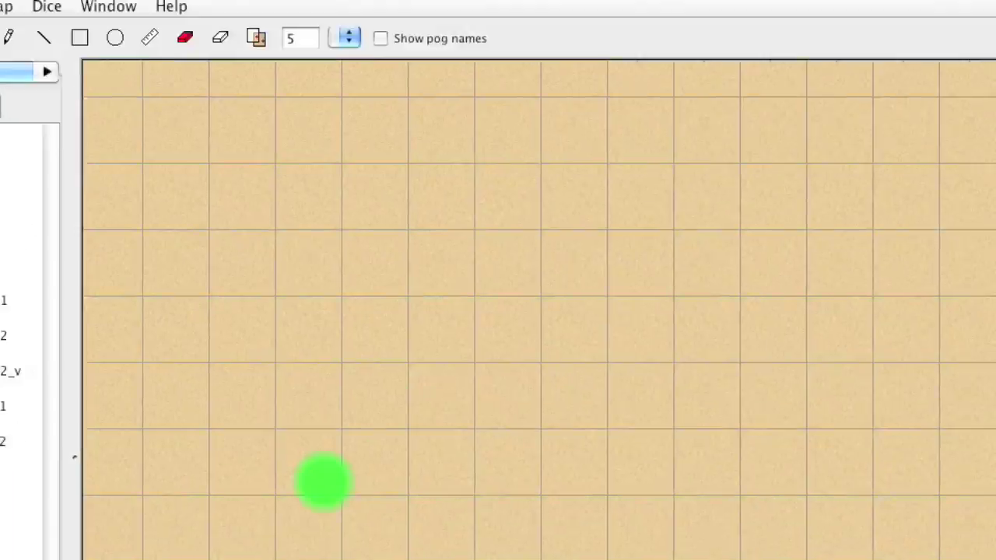
pyautogui.moveTo(263, 547); pyautogui.dragTo(723, 270)
pyautogui.moveTo(498, 187); pyautogui.dragTo(926, 300)
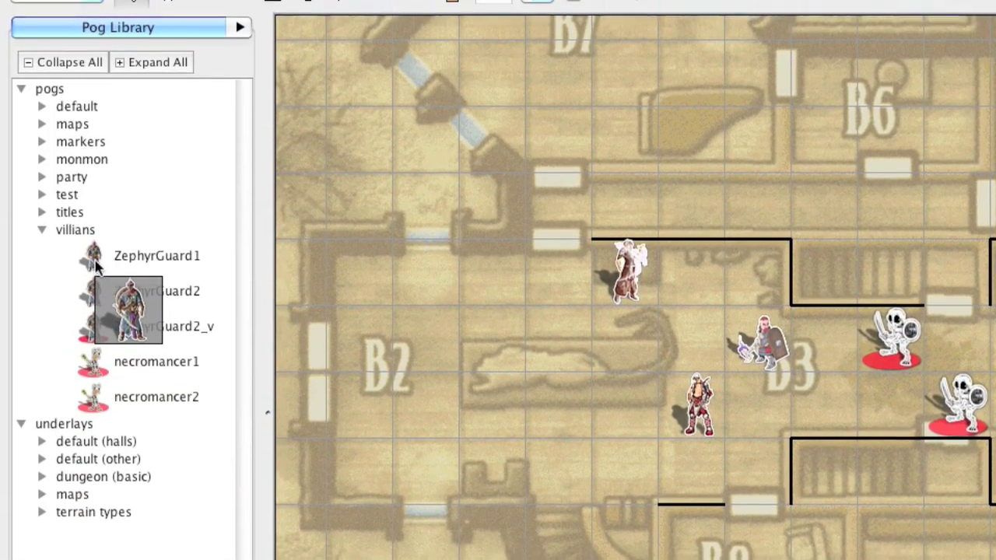
pyautogui.moveTo(93, 245); pyautogui.dragTo(296, 257)
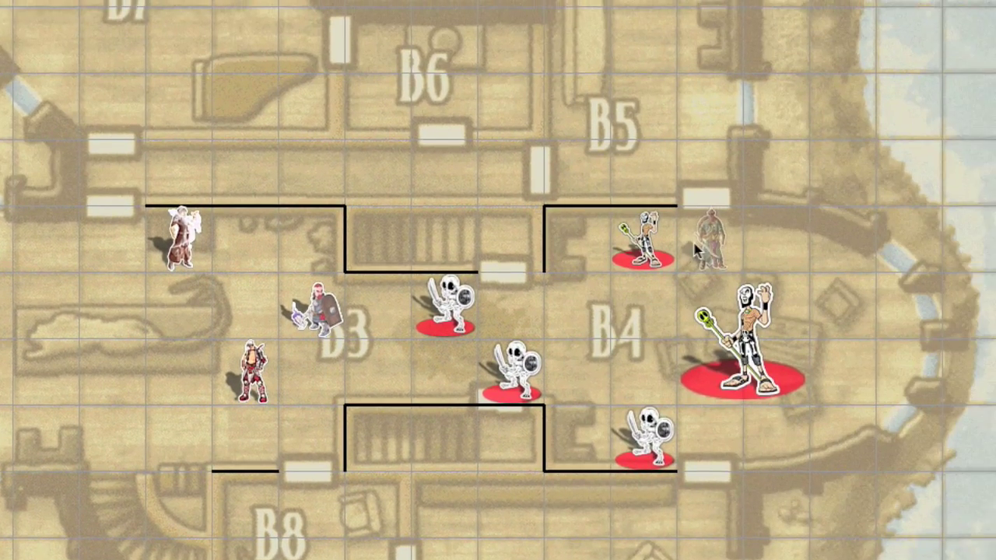